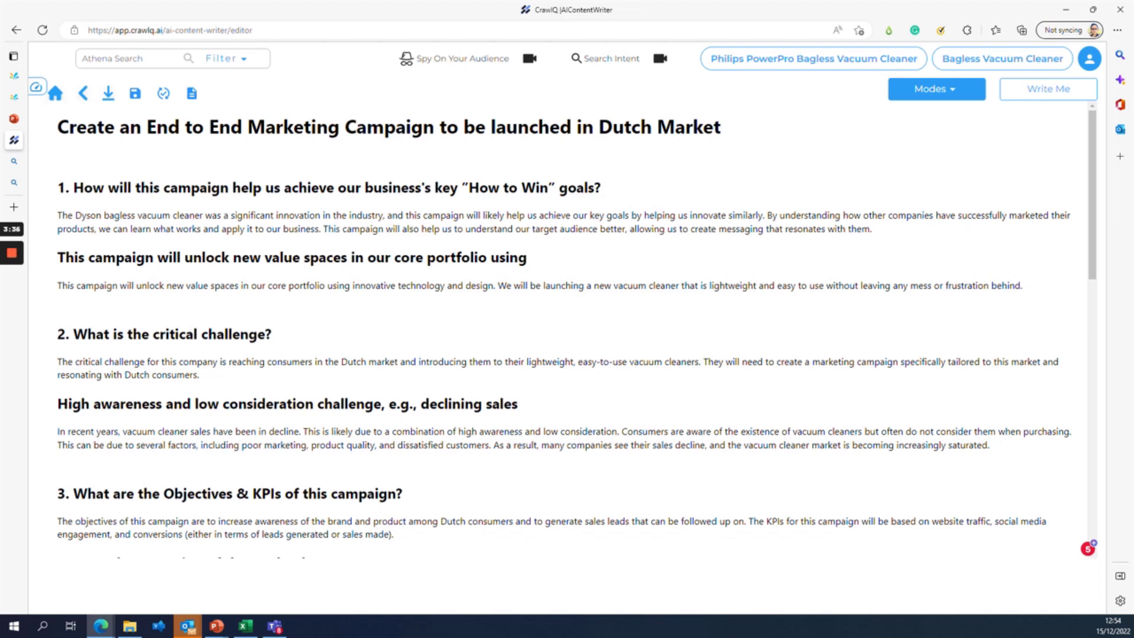
# - Review the answer under "2. What is the critical challenge?", highlighting the paragraph on reaching Dutch consumers
pyautogui.scroll(-1, 110, 259)
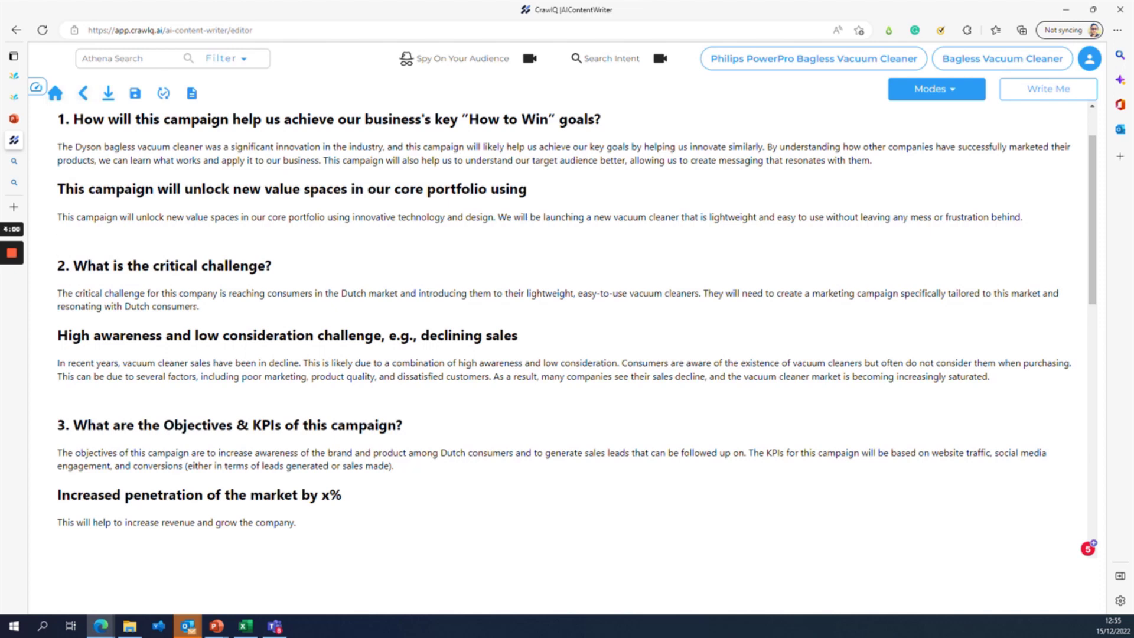
pyautogui.moveTo(198, 306); pyautogui.dragTo(60, 294)
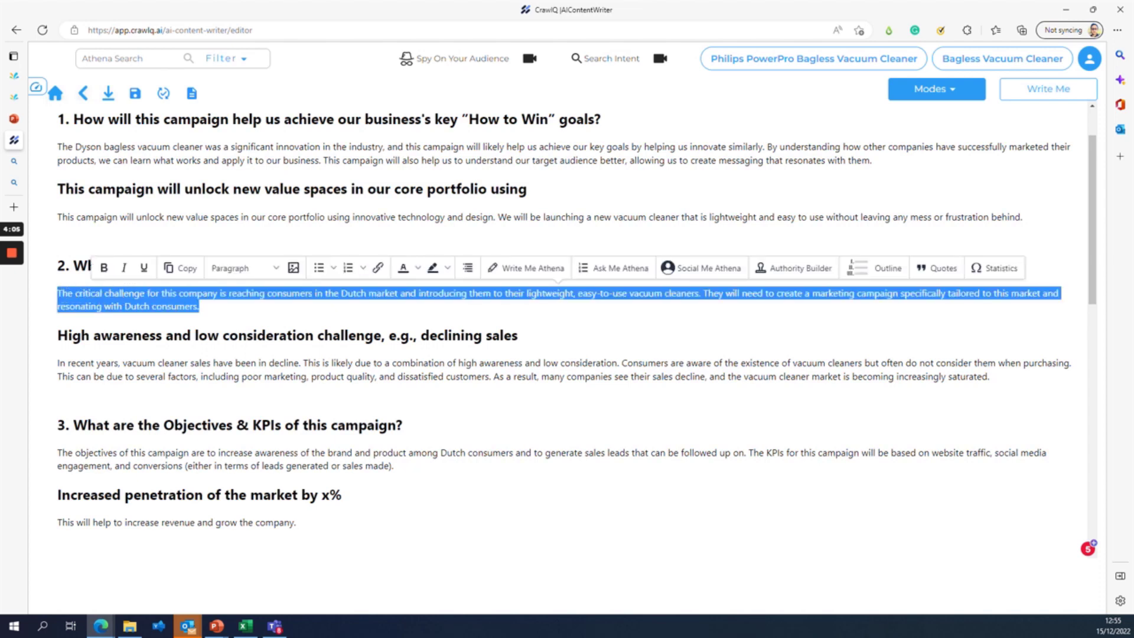
pyautogui.click(199, 306)
pyautogui.moveTo(199, 306); pyautogui.dragTo(115, 306)
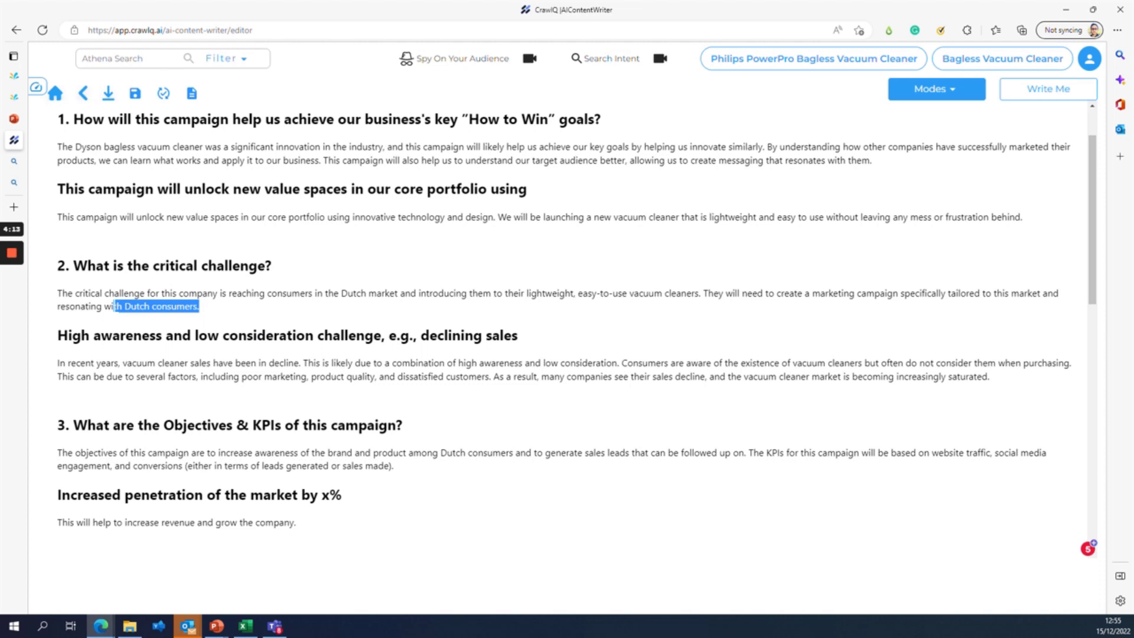
pyautogui.click(198, 306)
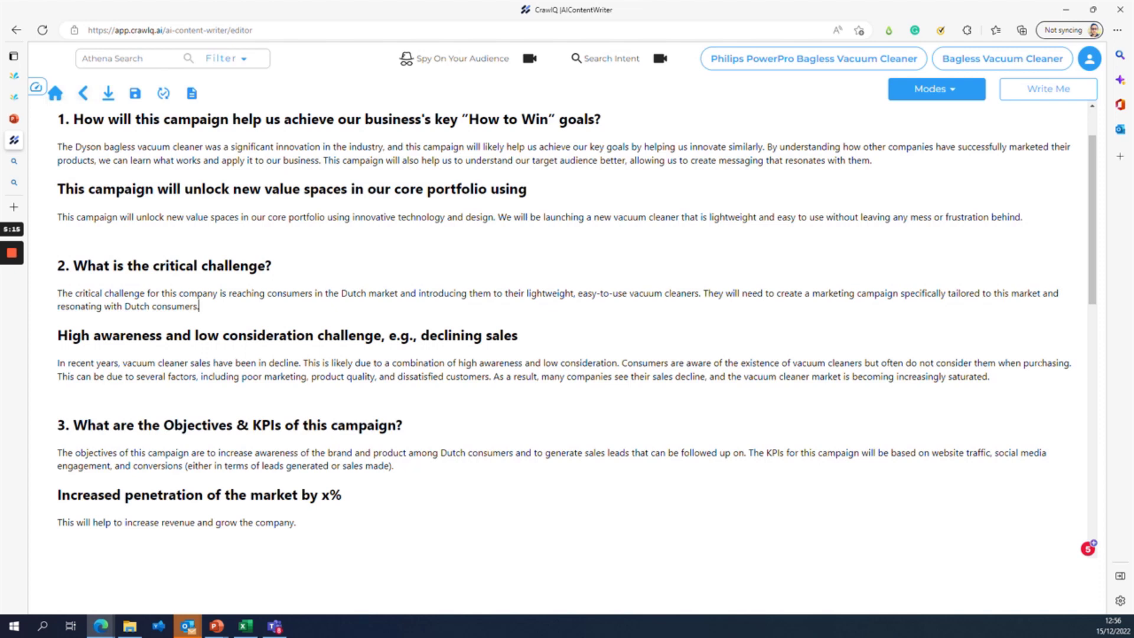
# - Examine the "High awareness and low consideration challenge" section, highlighting the market saturation text and "declining sales" in its heading
pyautogui.moveTo(990, 376); pyautogui.dragTo(695, 376)
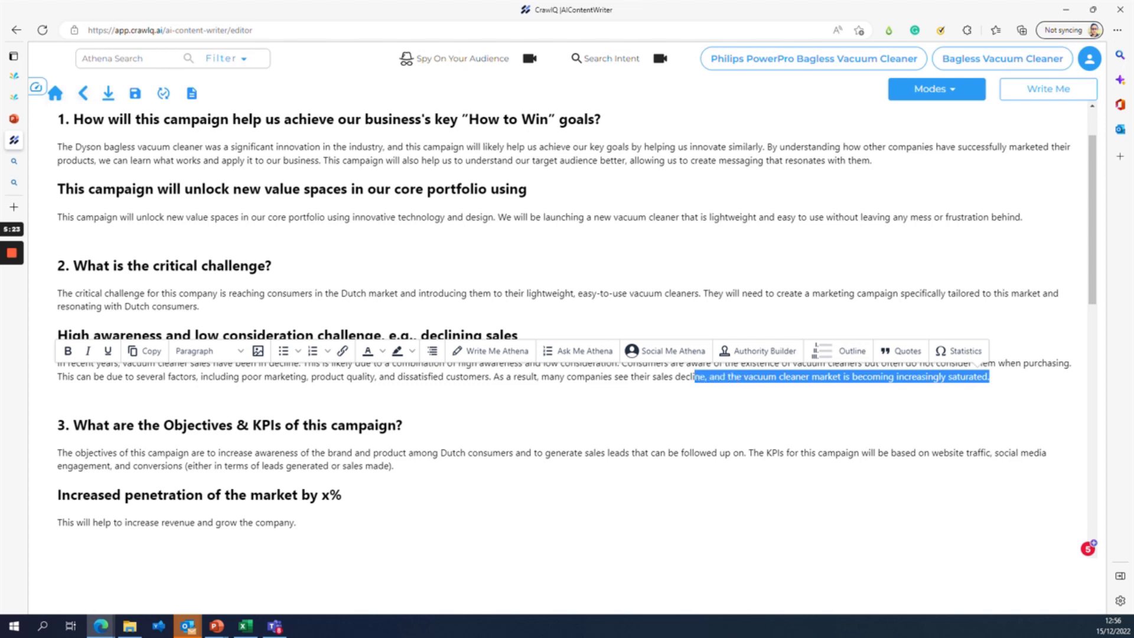
pyautogui.click(57, 404)
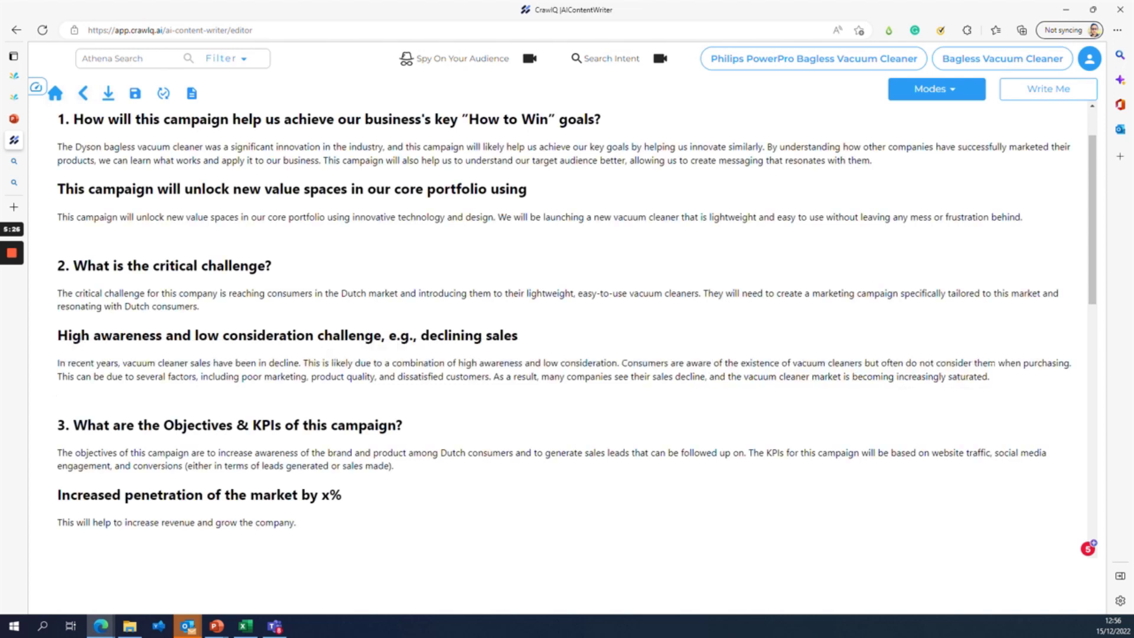
pyautogui.hotkey('shift', 'Left')
pyautogui.hotkey('shift', 'Left')
pyautogui.hotkey('shift', 'Left')
pyautogui.hotkey('shift', 'Left')
pyautogui.hotkey('shift', 'Left')
pyautogui.hotkey('shift', 'Left')
pyautogui.hotkey('shift', 'Left')
pyautogui.hotkey('shift', 'Left')
pyautogui.hotkey('shift', 'Left')
pyautogui.hotkey('shift', 'Left')
pyautogui.hotkey('shift', 'Left')
pyautogui.hotkey('shift', 'Left')
pyautogui.hotkey('shift', 'Left')
pyautogui.hotkey('shift', 'Left')
pyautogui.hotkey('shift', 'Left')
pyautogui.hotkey('shift', 'Left')
pyautogui.hotkey('shift', 'Left')
pyautogui.hotkey('shift', 'Left')
pyautogui.hotkey('shift', 'Left')
pyautogui.hotkey('shift', 'Left')
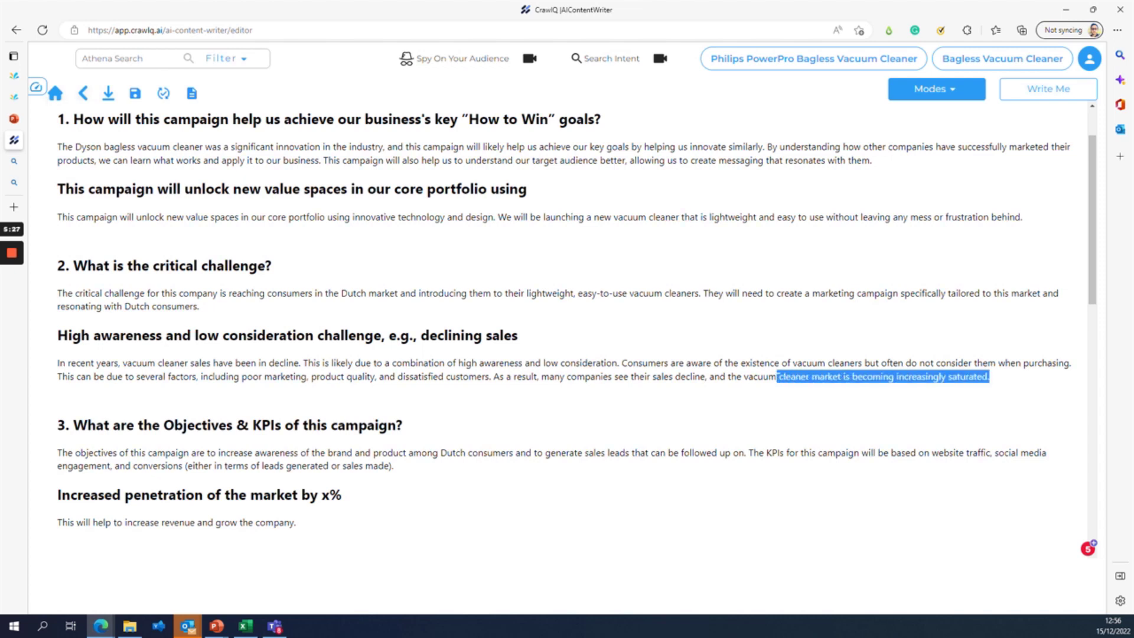
pyautogui.press('Right')
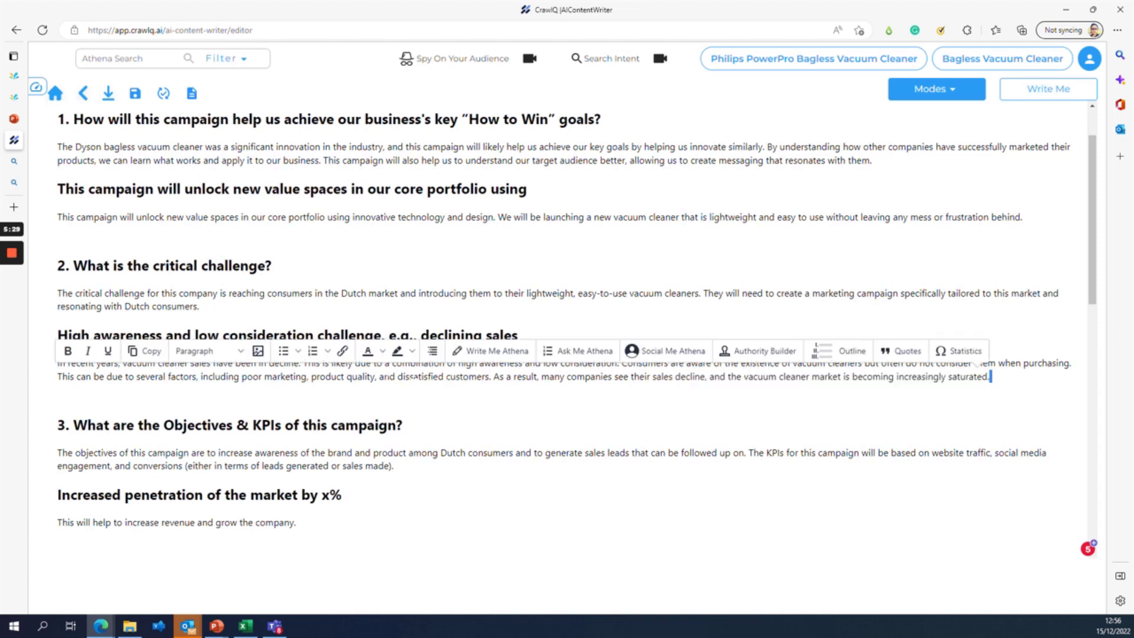
pyautogui.keyDown('shift'); pyautogui.click(384, 376); pyautogui.keyUp('shift')
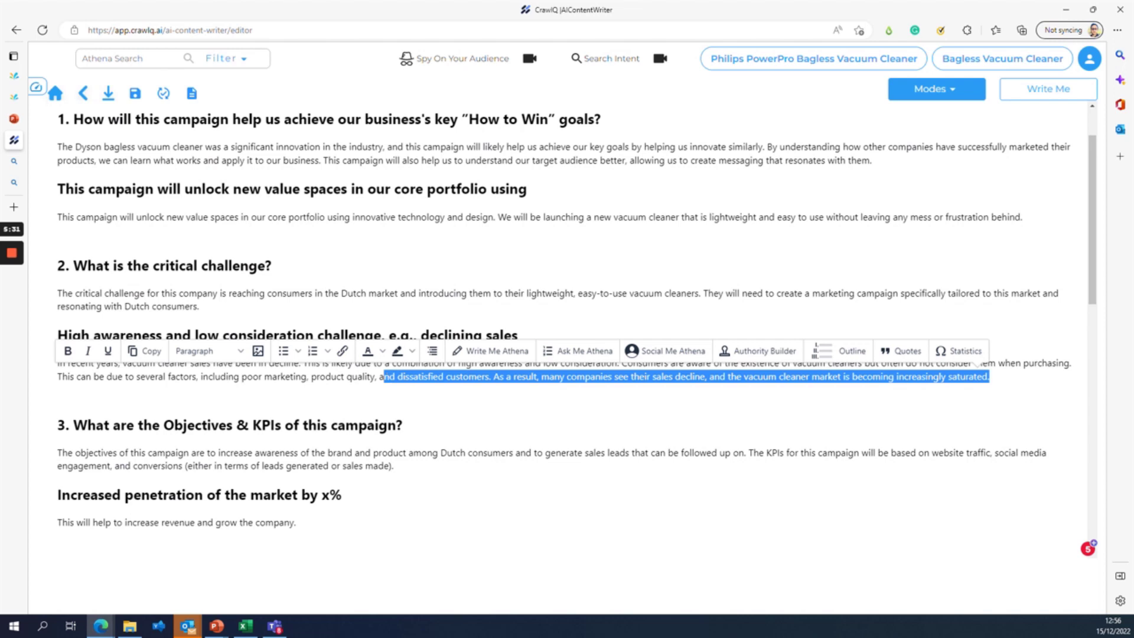
pyautogui.click(57, 403)
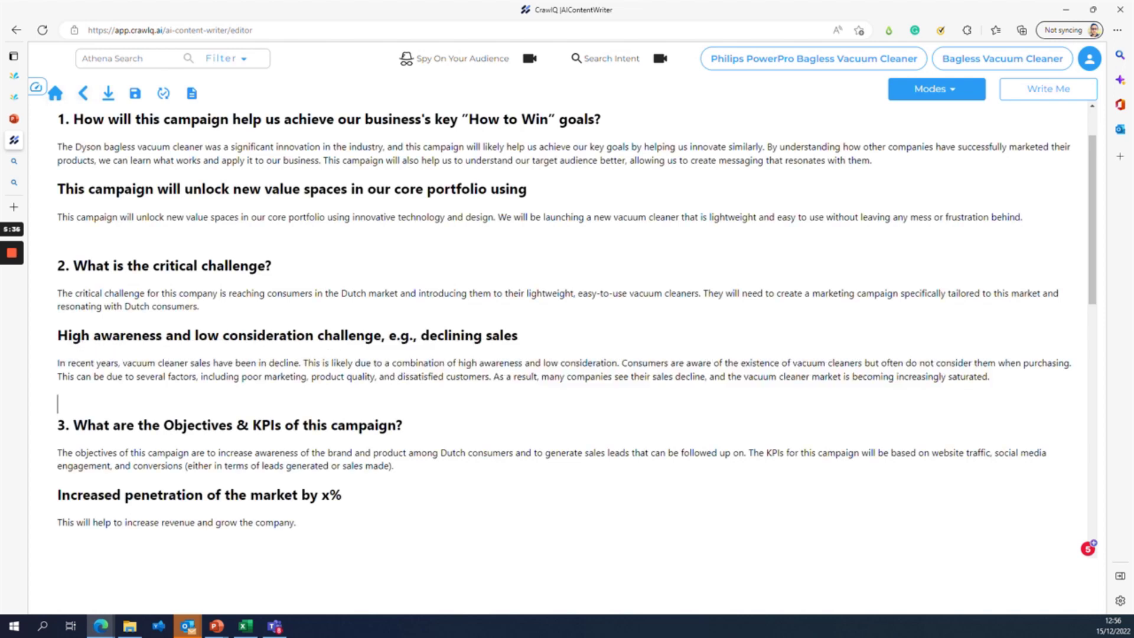
pyautogui.moveTo(422, 335); pyautogui.dragTo(518, 336)
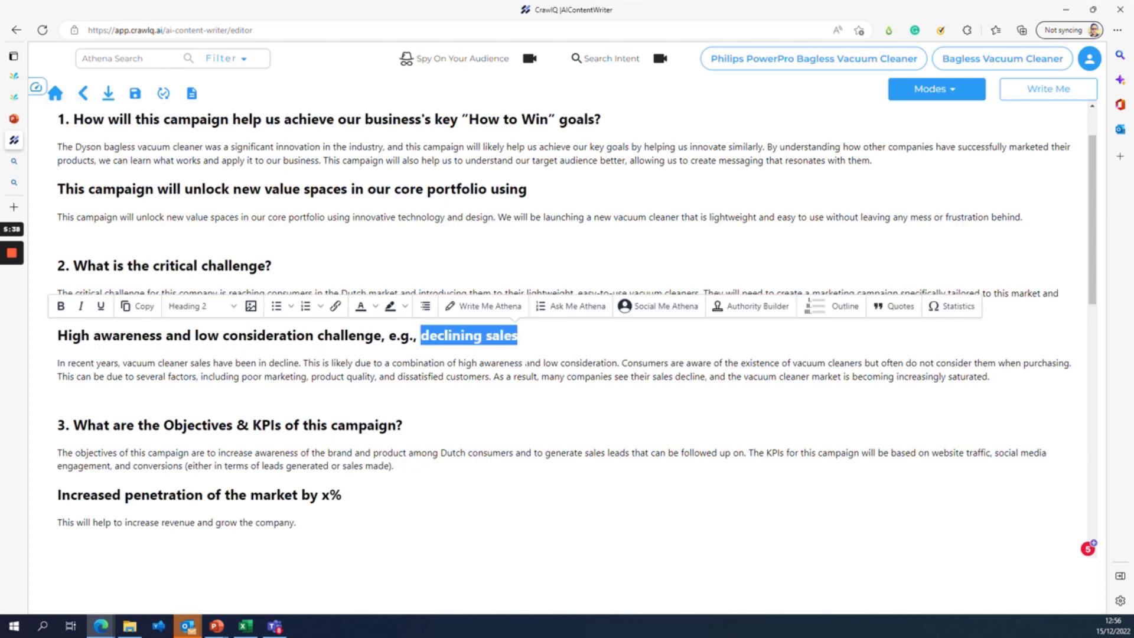
pyautogui.click(524, 362)
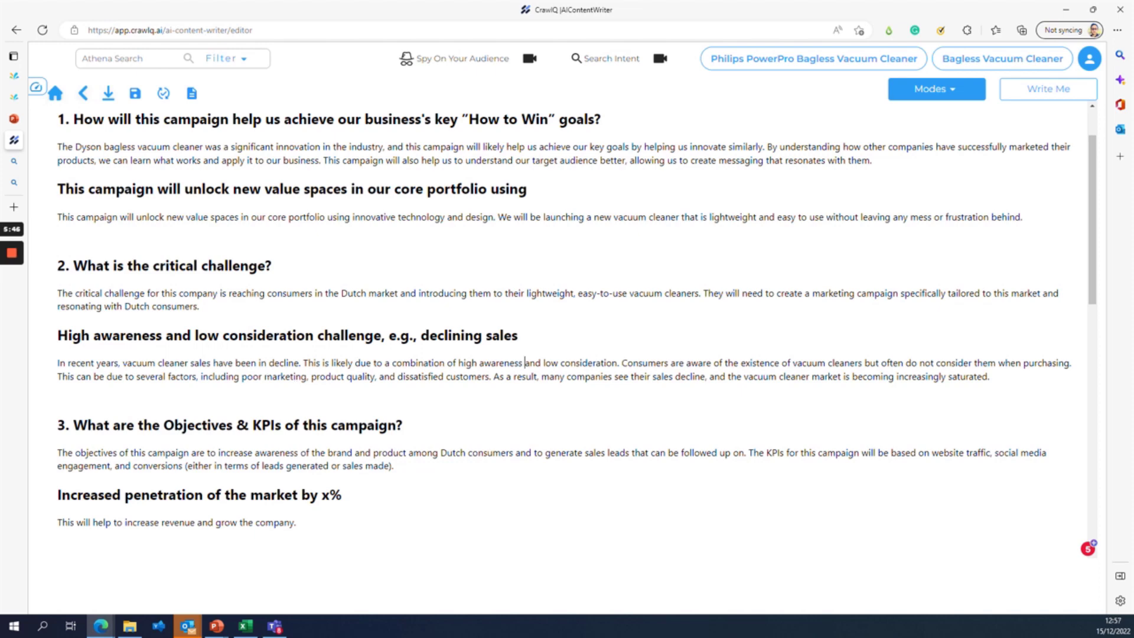
# - Review the Objectives & KPIs answer, highlighting the phrases on brand awareness, generating sales leads, and leads generated or sales made
pyautogui.scroll(-2, 265, 377)
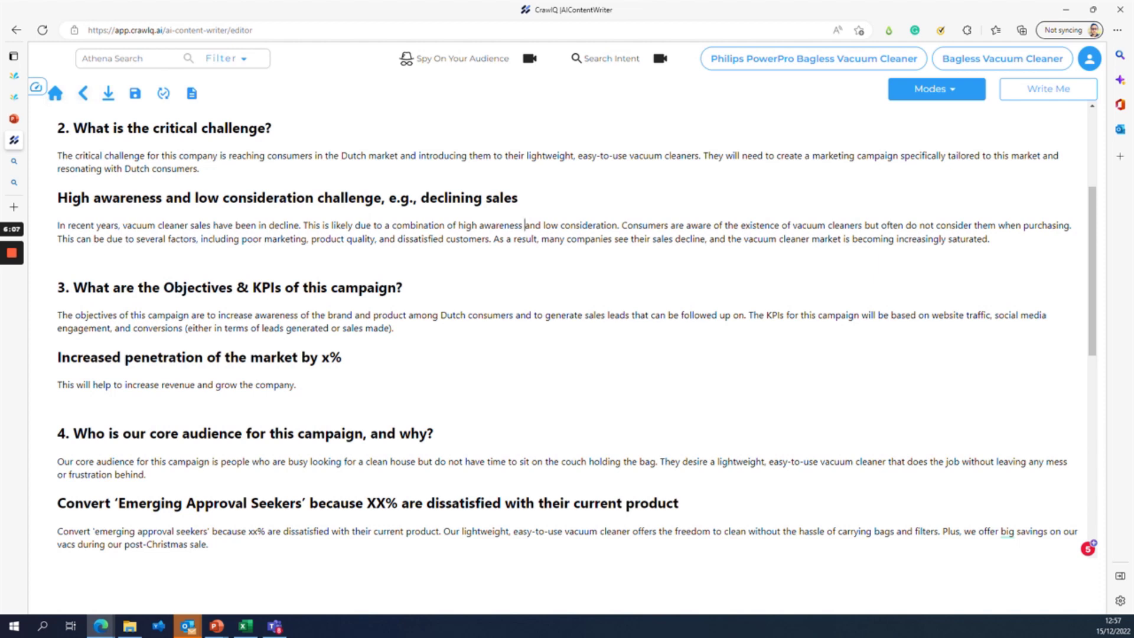
pyautogui.moveTo(545, 315); pyautogui.dragTo(632, 315)
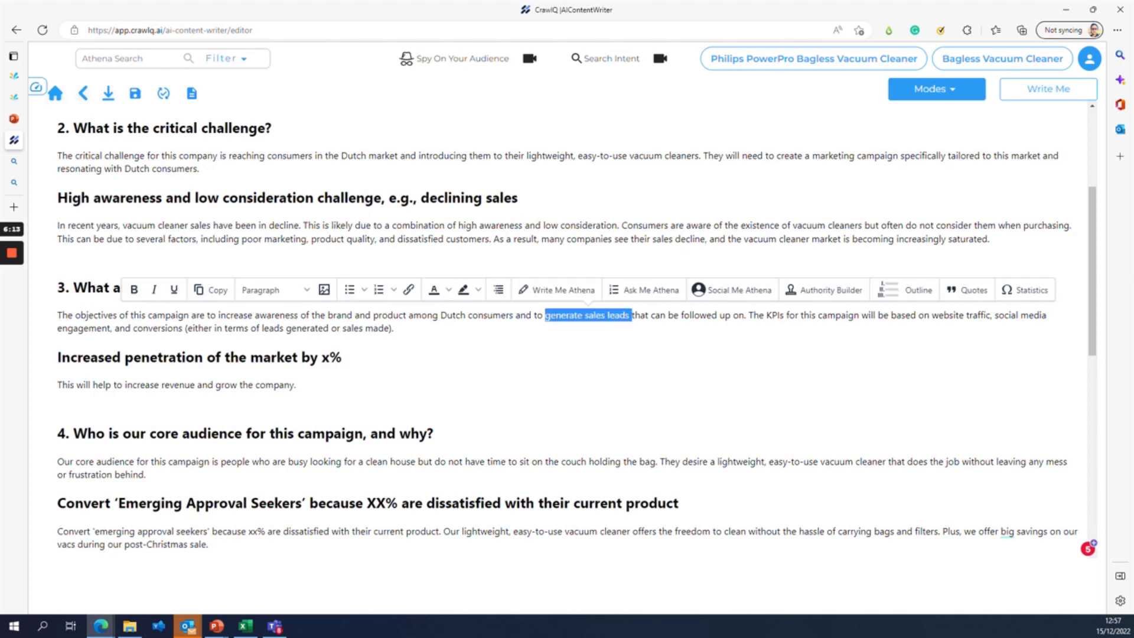
pyautogui.moveTo(239, 315); pyautogui.dragTo(347, 314)
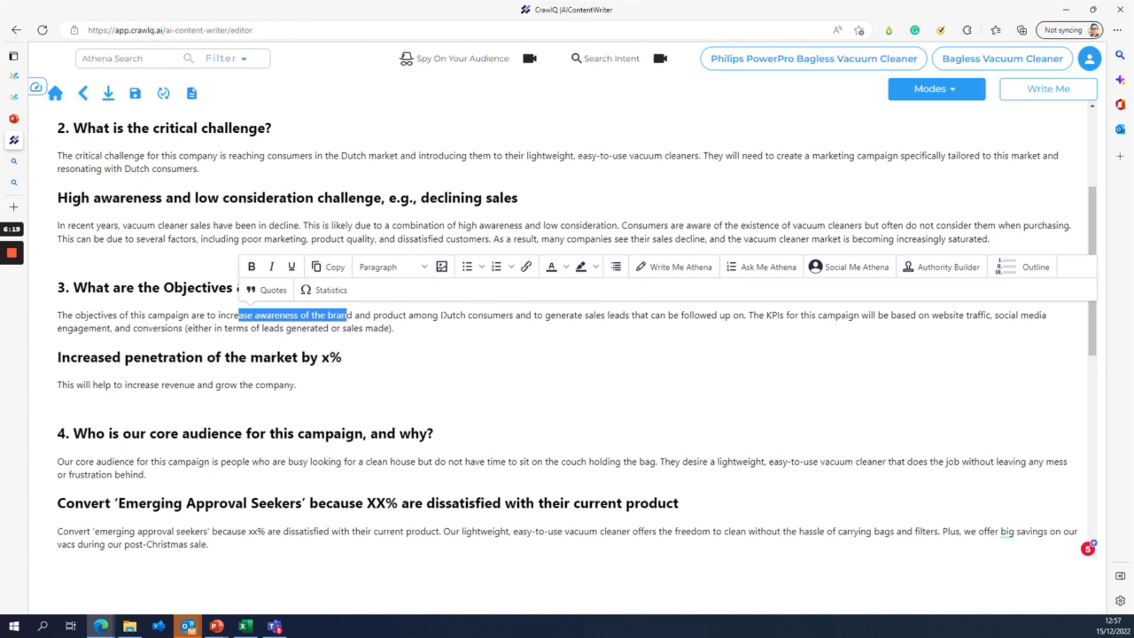
pyautogui.moveTo(543, 315); pyautogui.dragTo(615, 315)
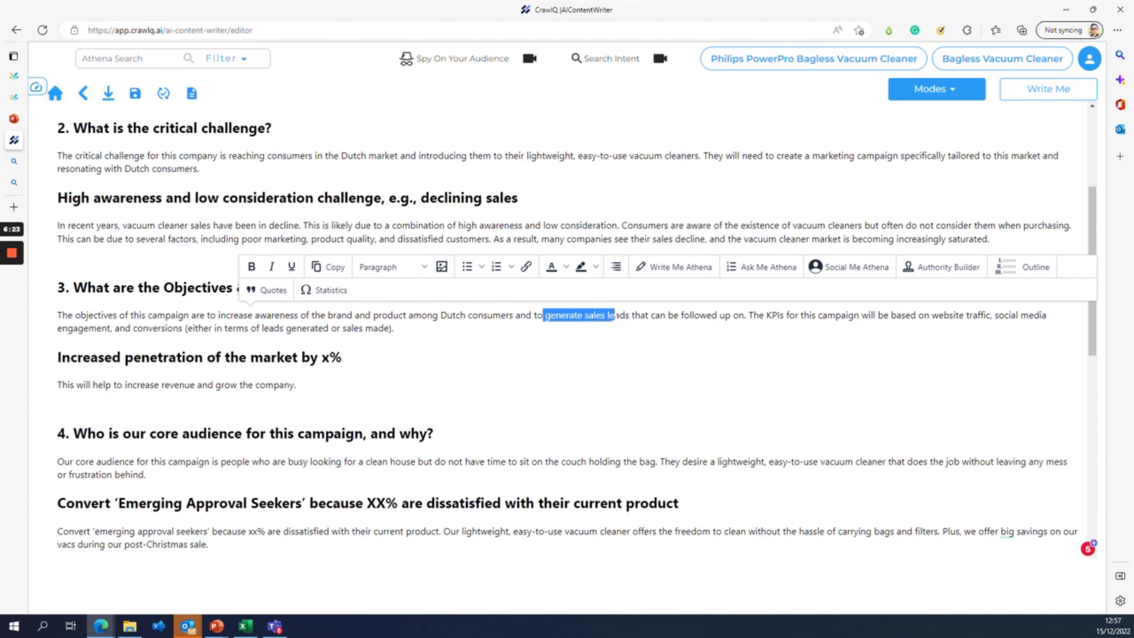
pyautogui.click(662, 315)
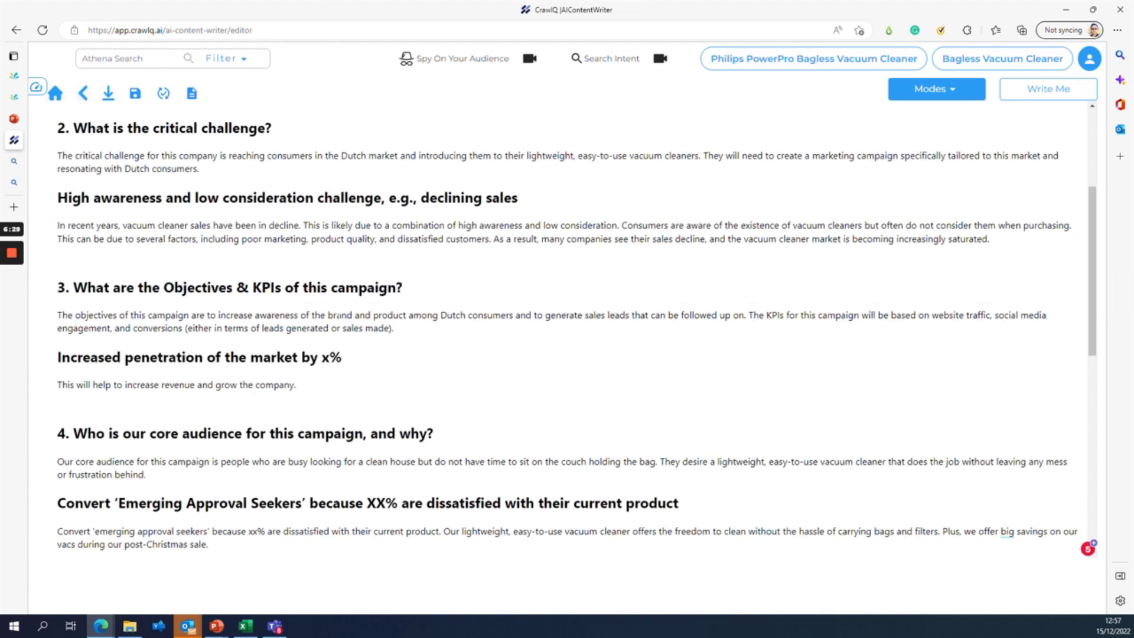
pyautogui.moveTo(546, 315); pyautogui.dragTo(739, 316)
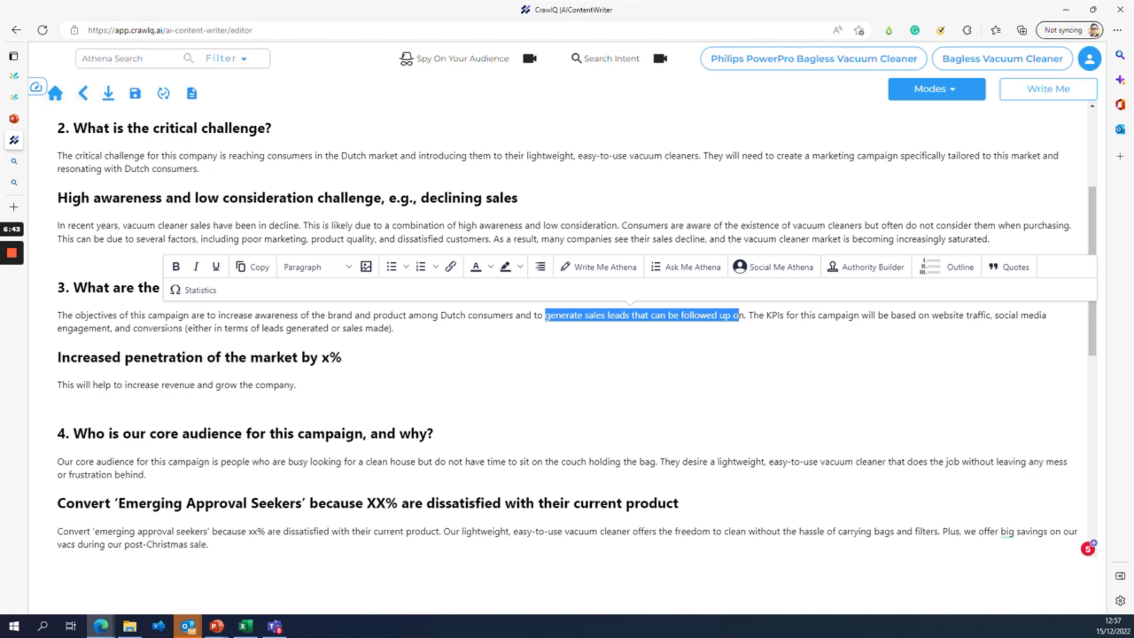
pyautogui.moveTo(262, 328); pyautogui.dragTo(388, 328)
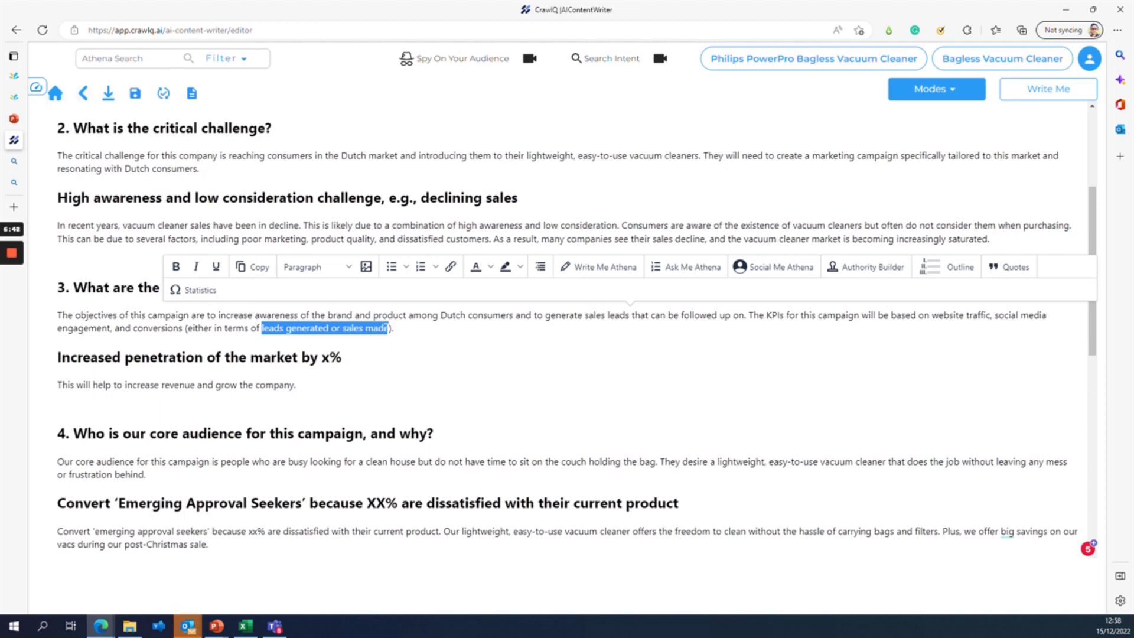
pyautogui.click(393, 329)
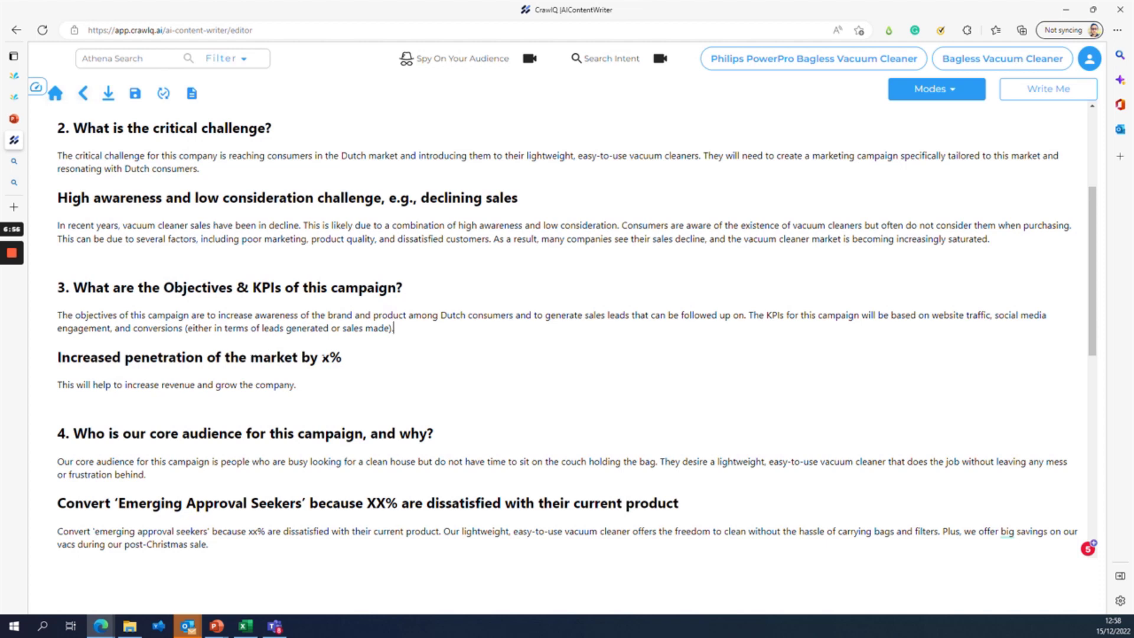
# - Examine the "Increased penetration of the market by x%" section, highlighting the x placeholder and the sentence on increasing revenue
pyautogui.doubleClick(325, 358)
pyautogui.click(296, 385)
pyautogui.doubleClick(325, 357)
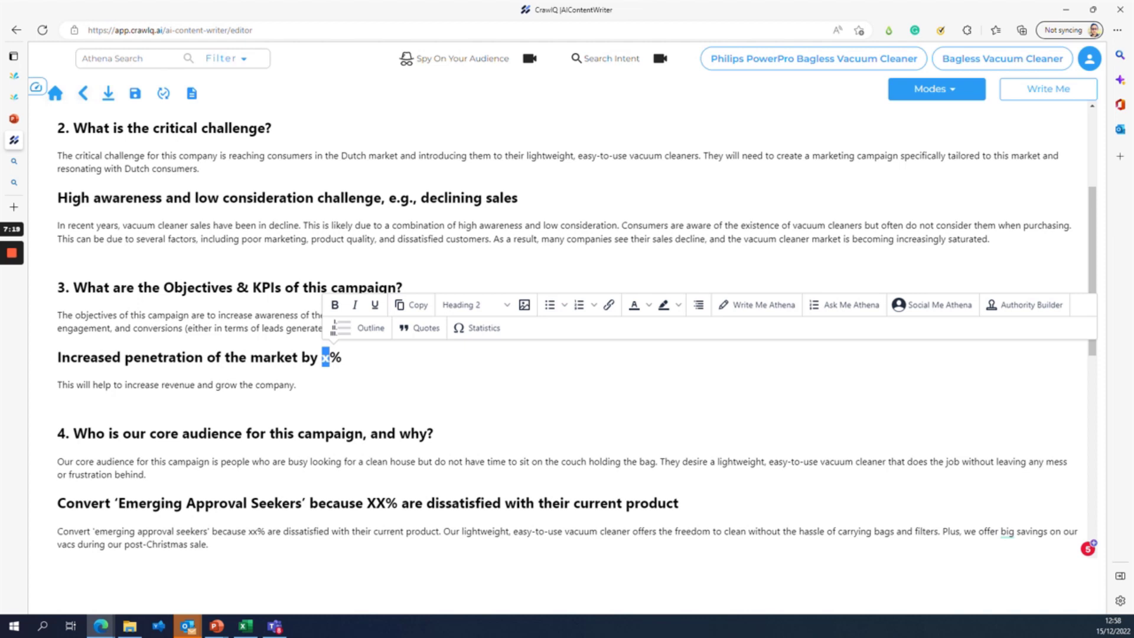
pyautogui.click(58, 412)
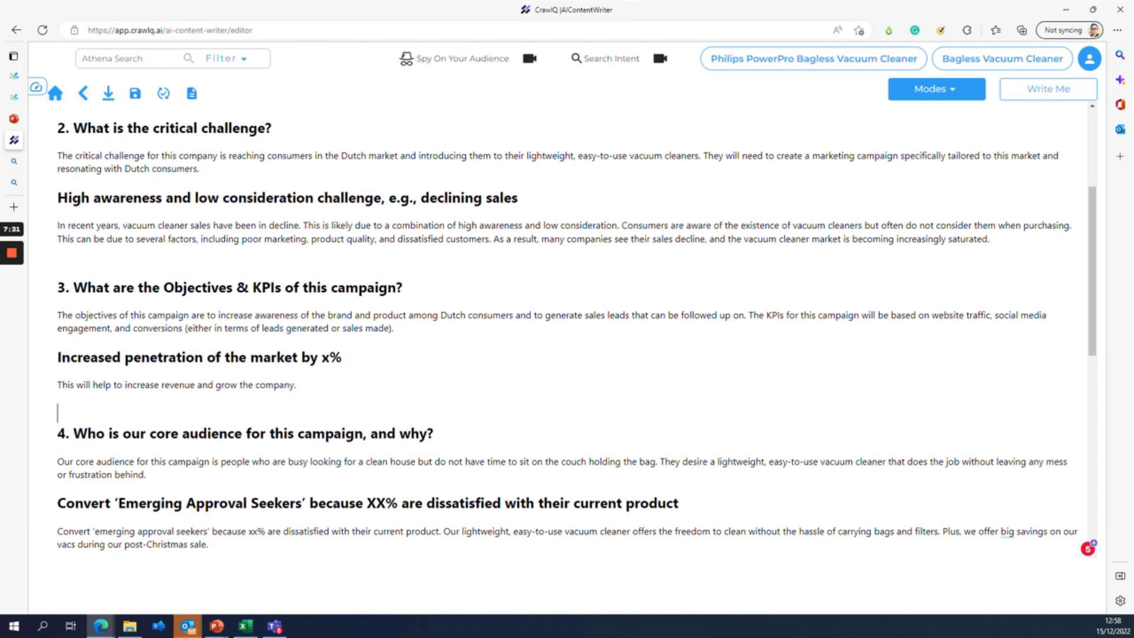
pyautogui.moveTo(113, 385); pyautogui.dragTo(294, 385)
pyautogui.click(294, 385)
# - Review the core audience answer in section 4, highlighting the description of busy people looking for a clean house
pyautogui.scroll(-1, 174, 366)
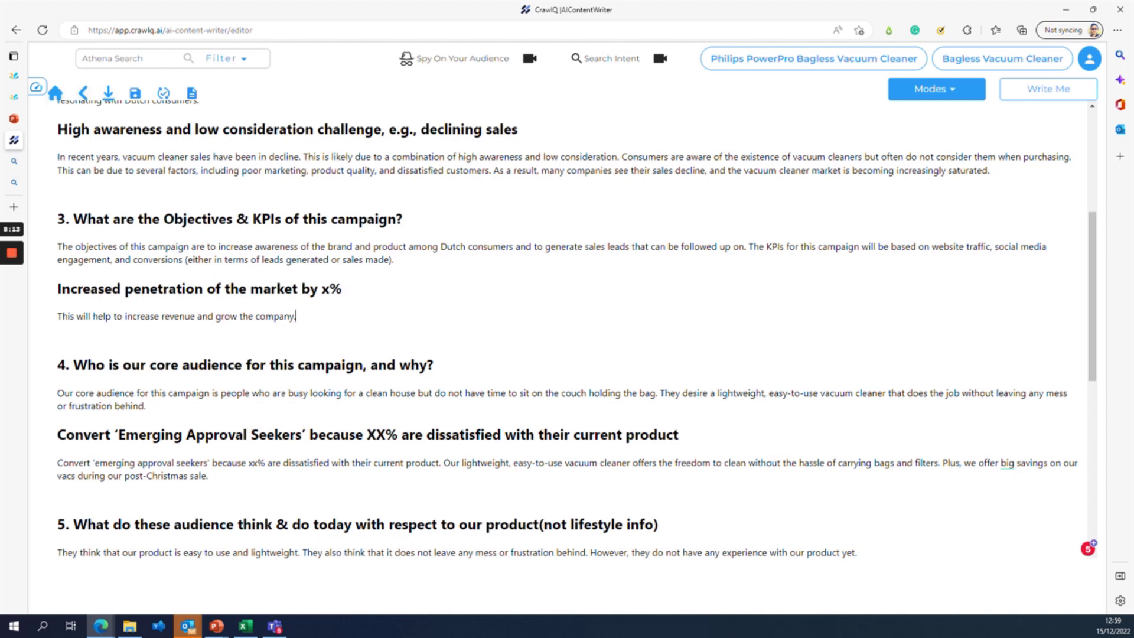
pyautogui.moveTo(263, 393); pyautogui.dragTo(645, 393)
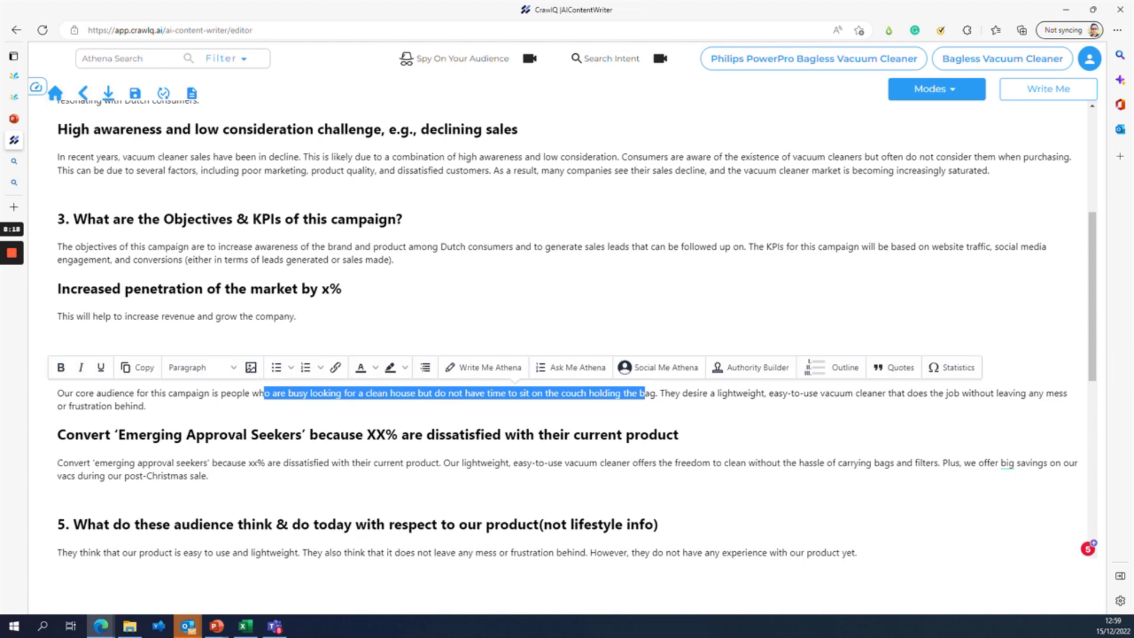
pyautogui.click(145, 405)
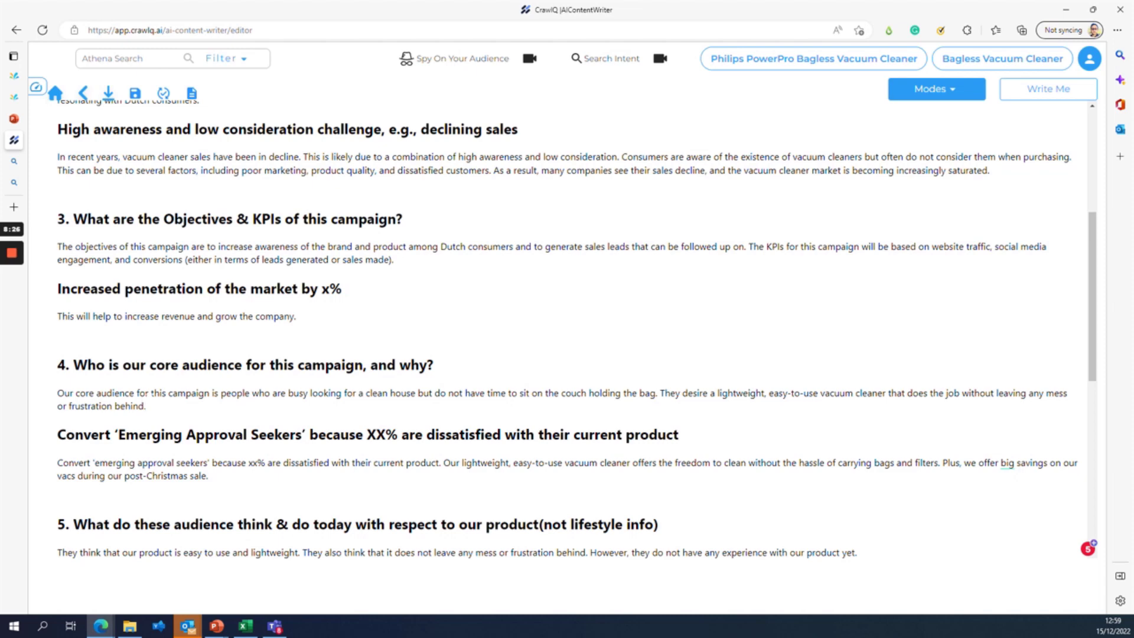
# - Examine the "Convert 'Emerging Approval Seekers'" section, highlighting its heading, the audience name in the paragraph and the post-Christmas sale text
pyautogui.scroll(-1, 150, 397)
pyautogui.moveTo(119, 367); pyautogui.dragTo(317, 367)
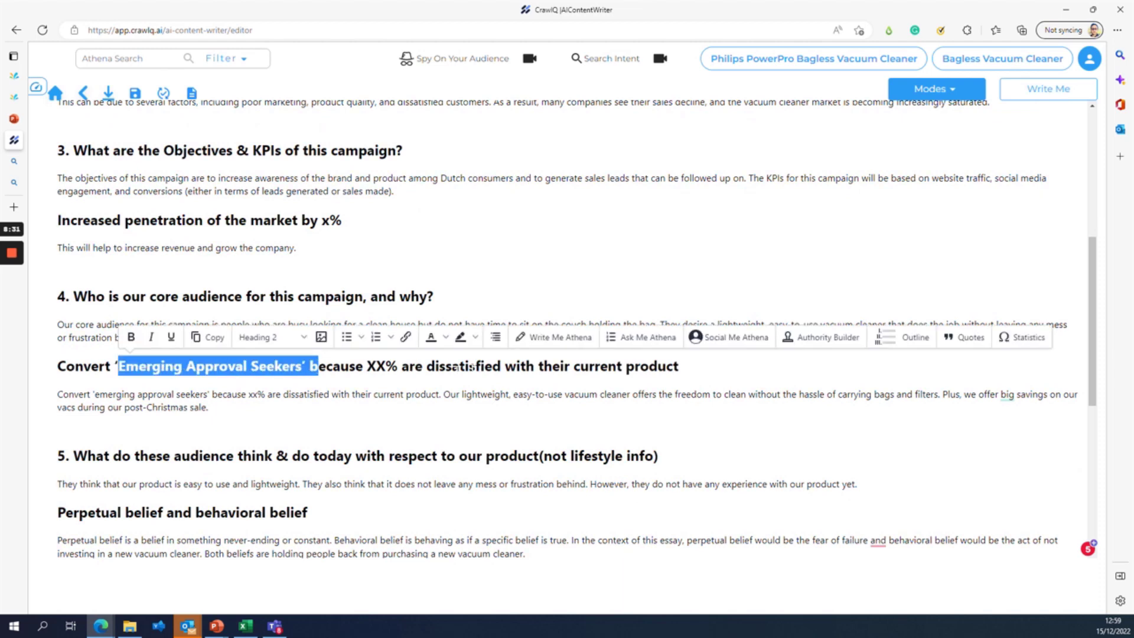
pyautogui.click(252, 367)
pyautogui.moveTo(58, 367); pyautogui.dragTo(680, 367)
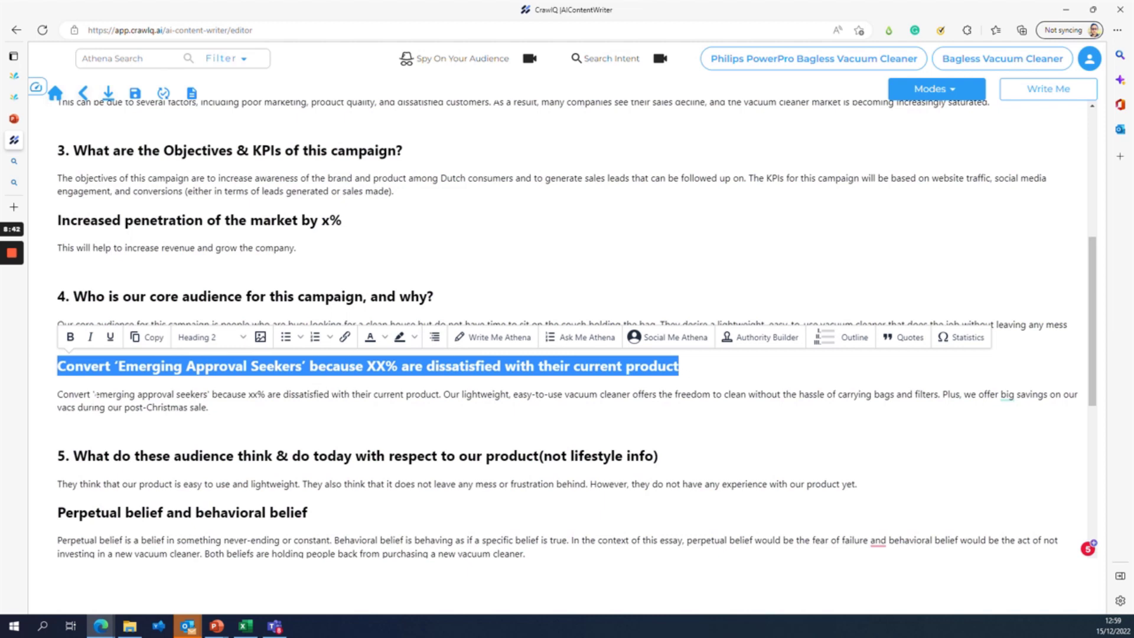
pyautogui.moveTo(93, 394); pyautogui.dragTo(207, 394)
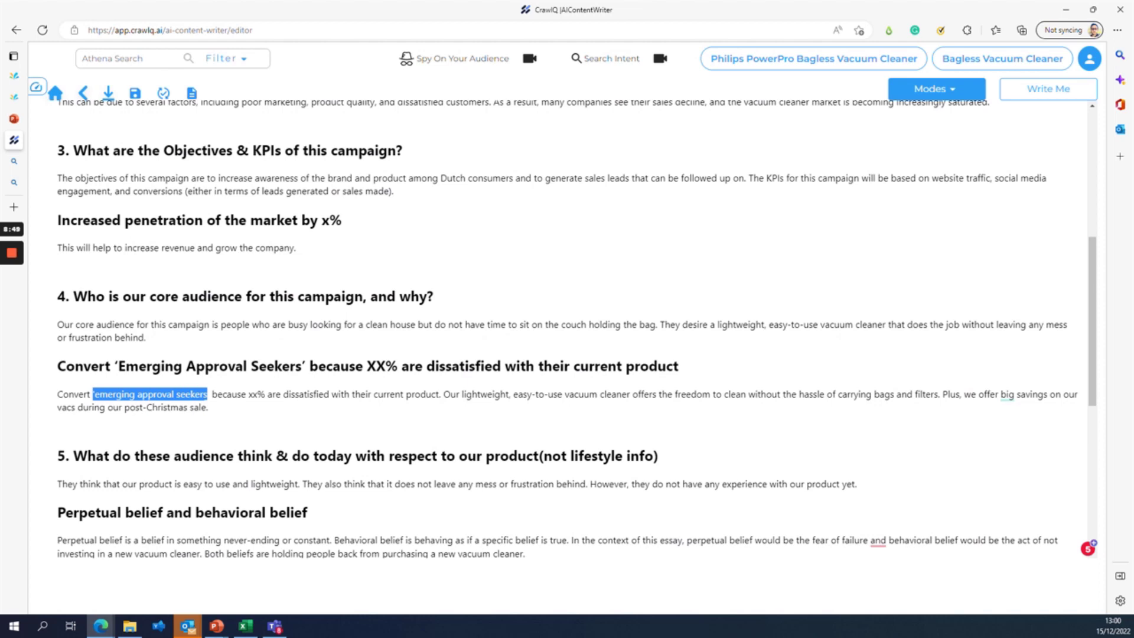
pyautogui.moveTo(207, 394); pyautogui.dragTo(212, 394)
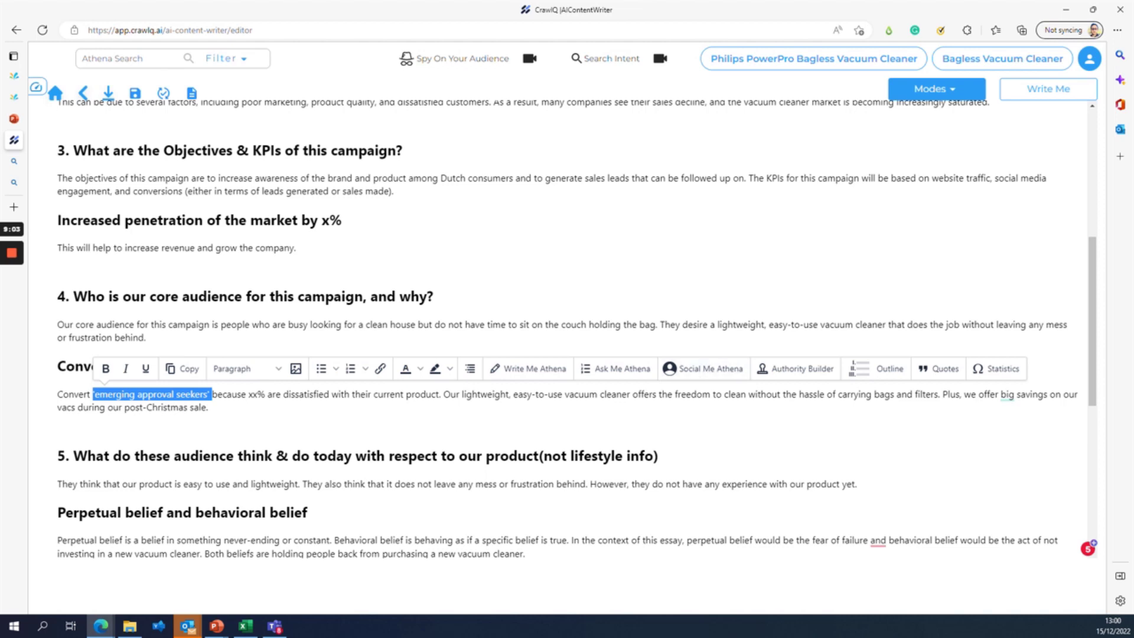
pyautogui.click(209, 407)
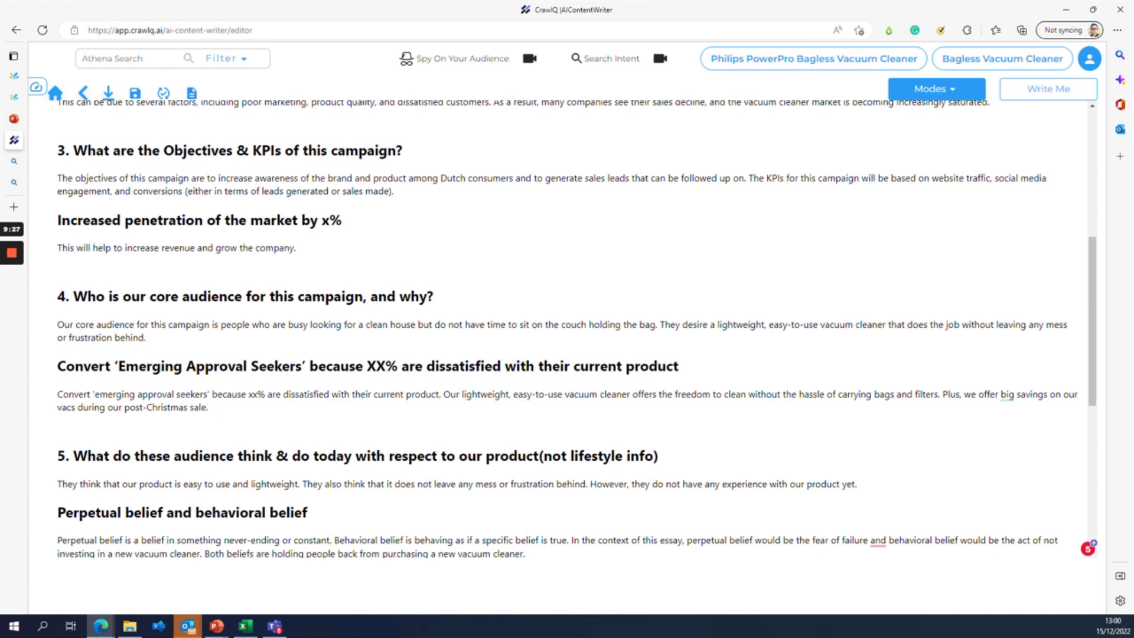
pyautogui.moveTo(118, 408); pyautogui.dragTo(202, 408)
pyautogui.click(57, 434)
# - Review section 5 on what the audience thinks and does today, highlighting the sentences on ease of use and leaving no mess
pyautogui.scroll(-1, 567, 331)
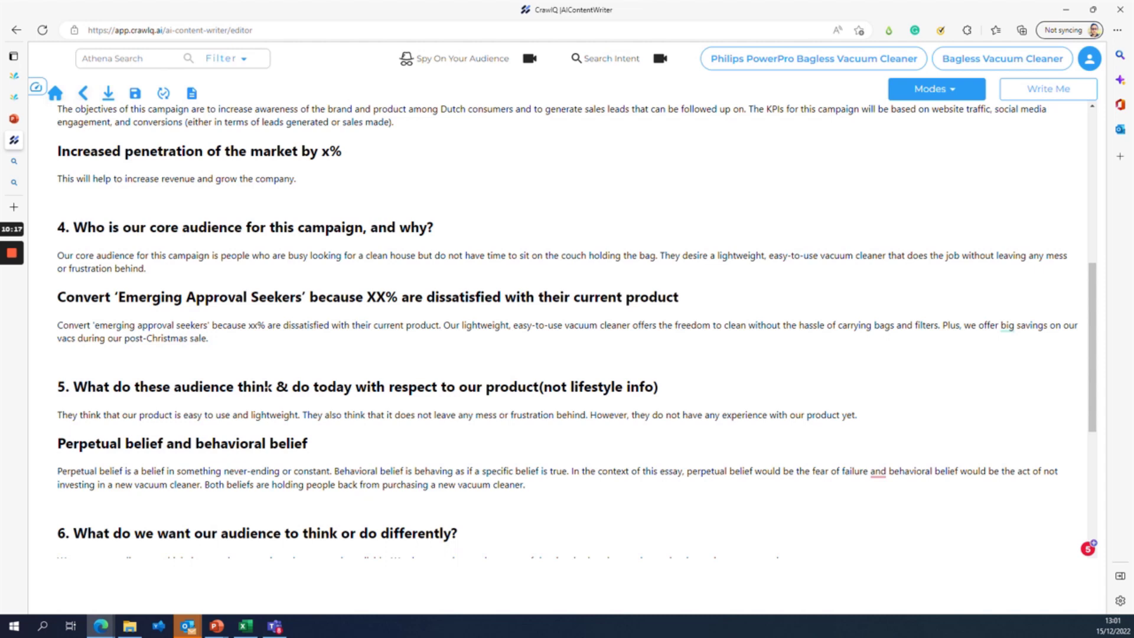
pyautogui.moveTo(61, 415); pyautogui.dragTo(303, 415)
pyautogui.moveTo(372, 415); pyautogui.dragTo(585, 415)
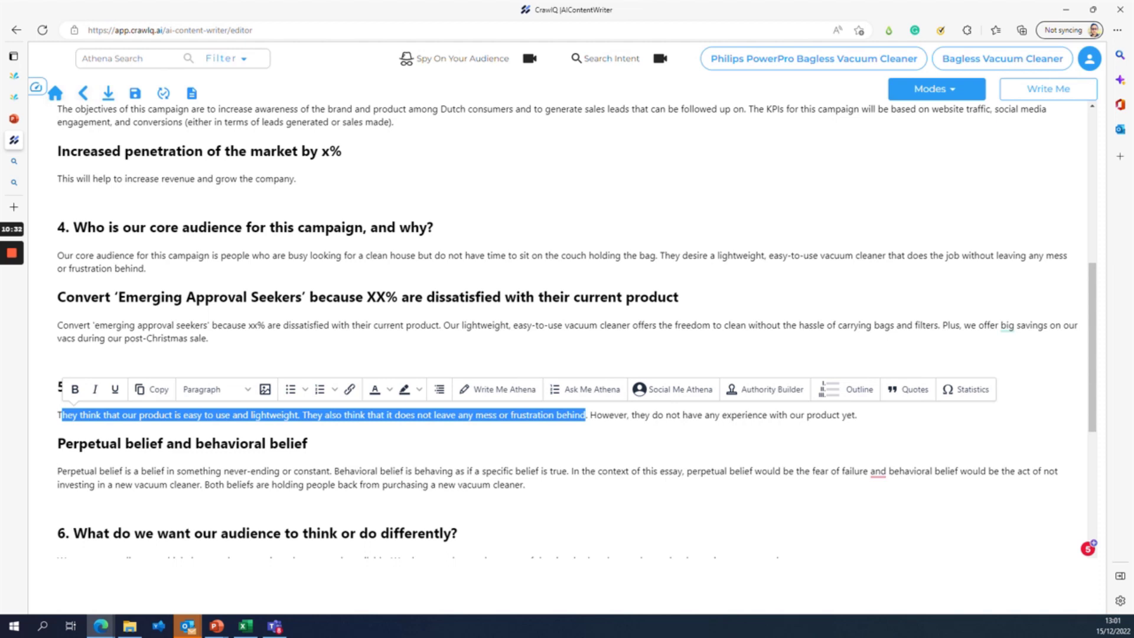
pyautogui.click(308, 443)
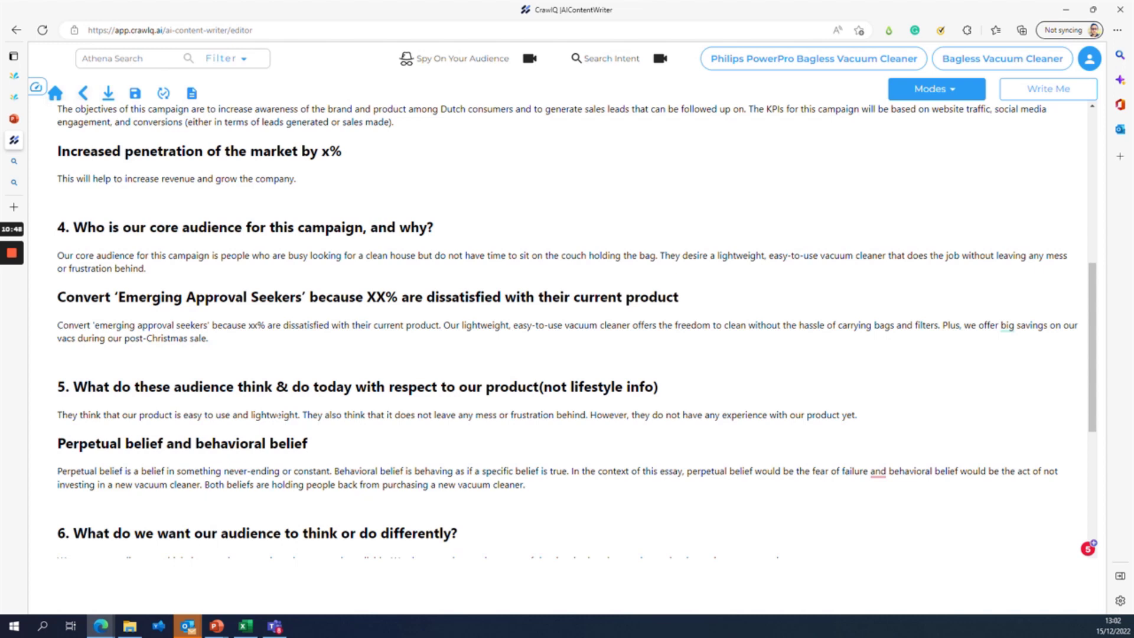
pyautogui.moveTo(15, 292)
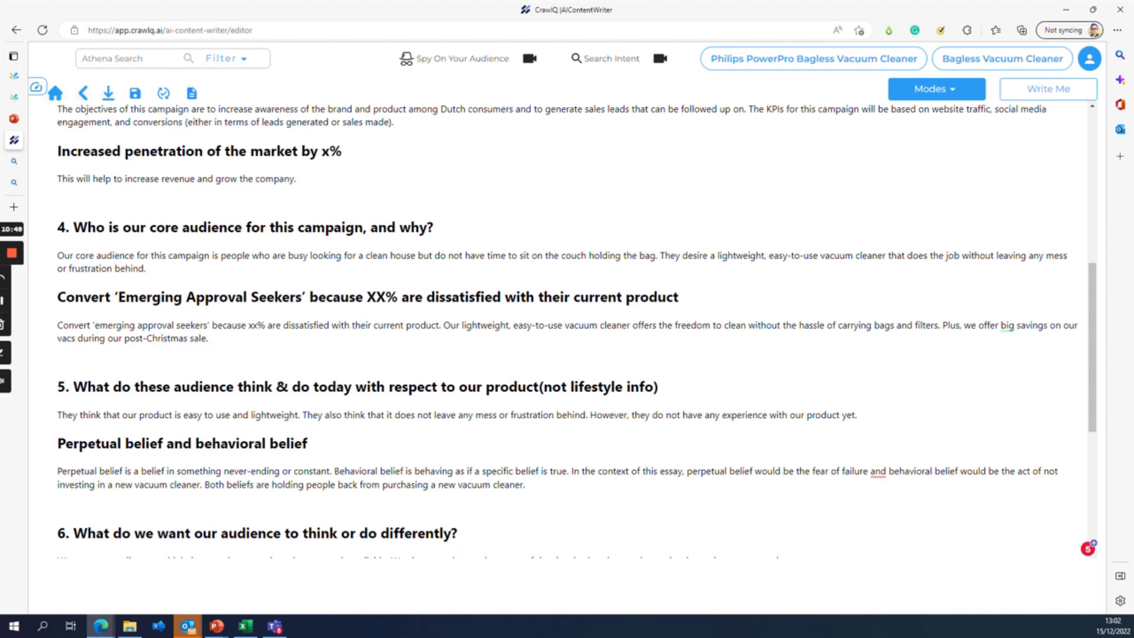
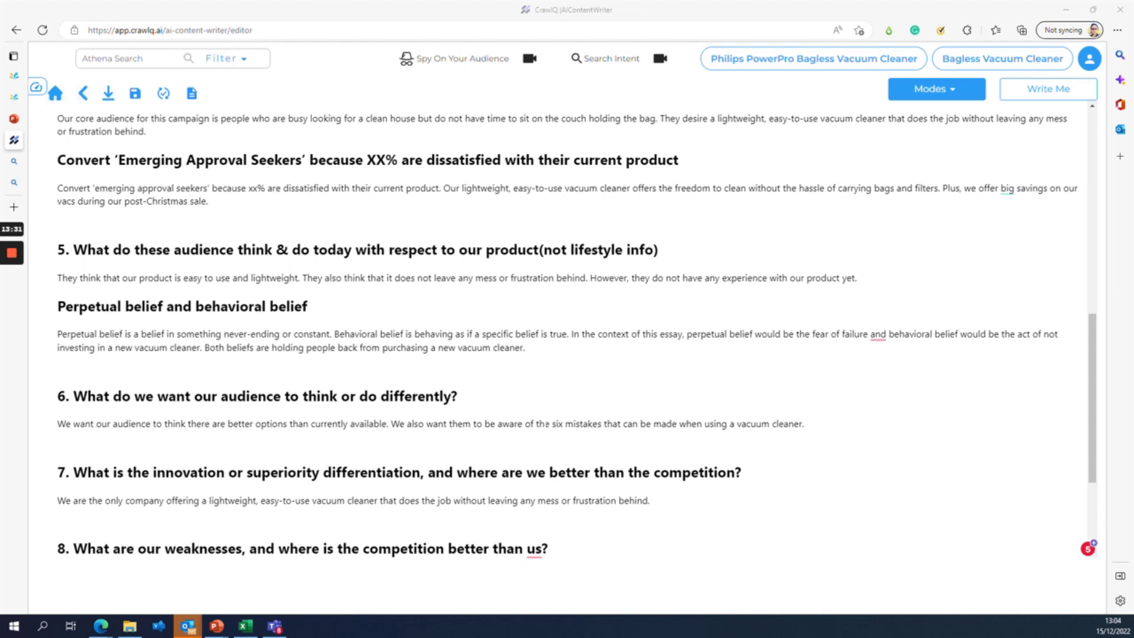
# - Generate a list with Ask Me Athena from the section 6 phrase "six mistakes that can be made when using a vacuum cleaner"
pyautogui.doubleClick(557, 424)
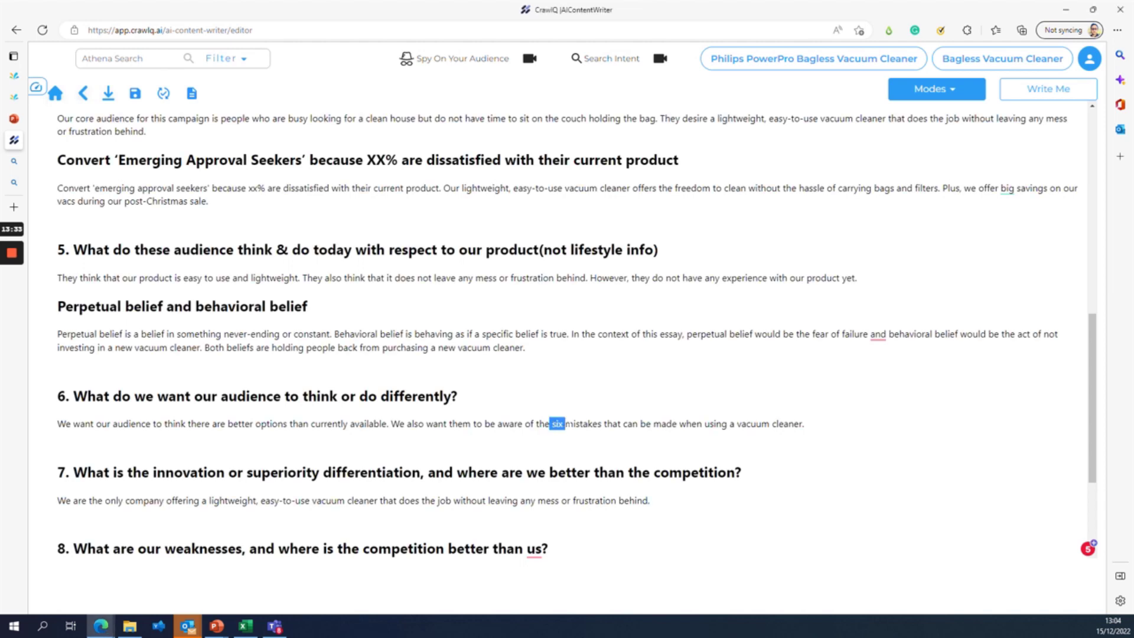
pyautogui.hotkey('ctrl', 'shift', 'Right')
pyautogui.hotkey('ctrl', 'shift', 'Right')
pyautogui.hotkey('ctrl', 'shift', 'Right')
pyautogui.hotkey('ctrl', 'shift', 'Right')
pyautogui.hotkey('ctrl', 'shift', 'Right')
pyautogui.hotkey('ctrl', 'shift', 'Right')
pyautogui.hotkey('ctrl', 'shift', 'Right')
pyautogui.hotkey('ctrl', 'shift', 'Right')
pyautogui.hotkey('ctrl', 'shift', 'Right')
pyautogui.hotkey('ctrl', 'shift', 'Right')
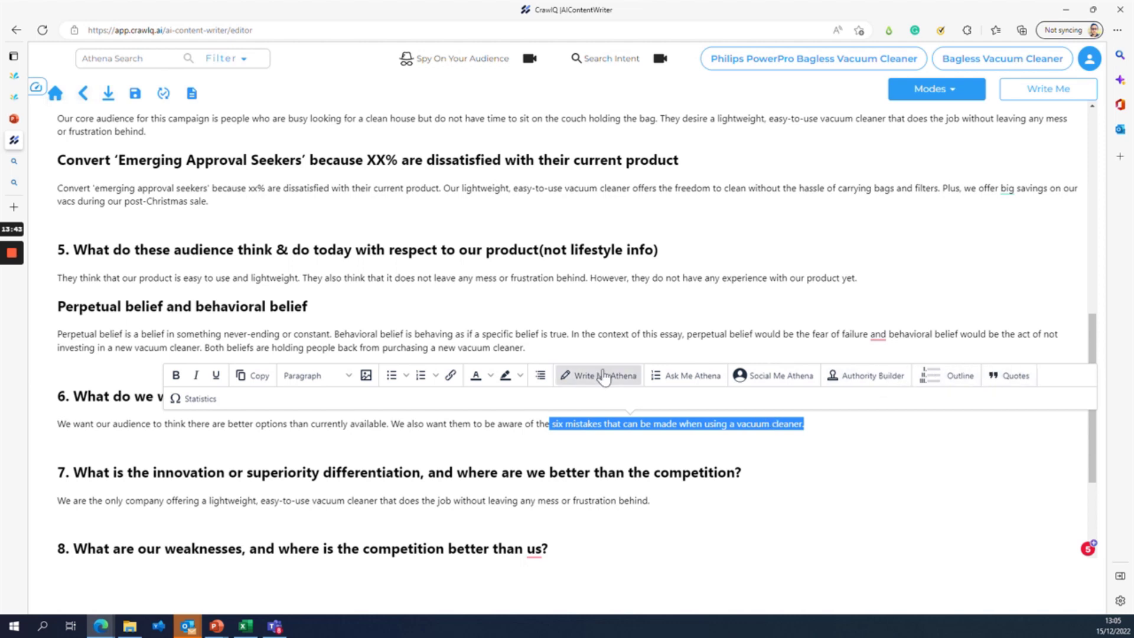
pyautogui.click(684, 378)
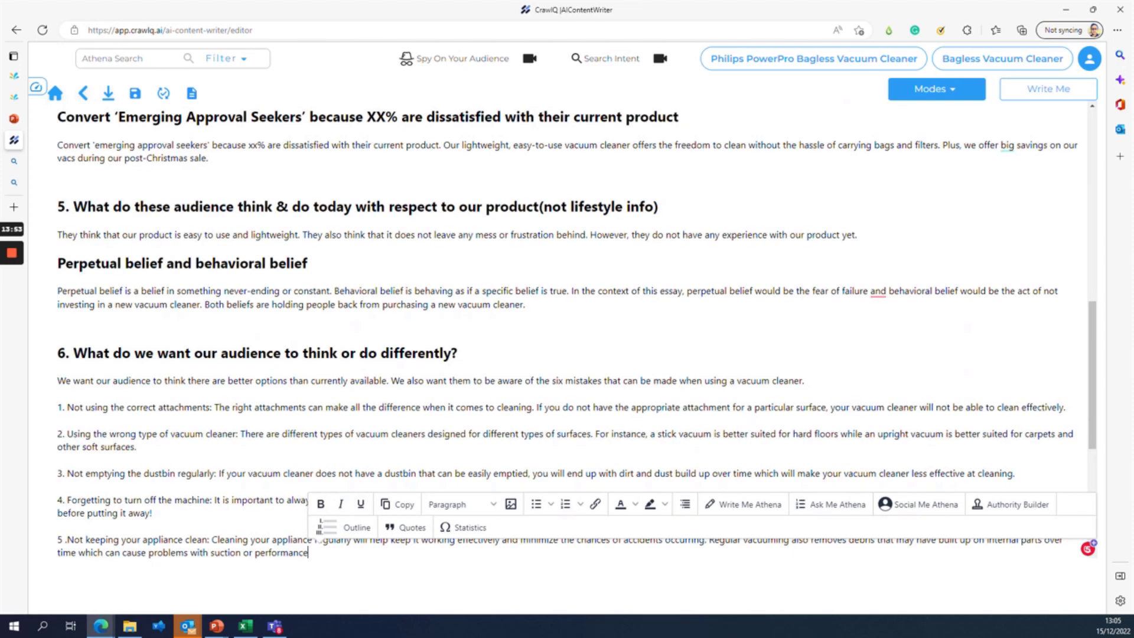
pyautogui.scroll(-1, 216, 405)
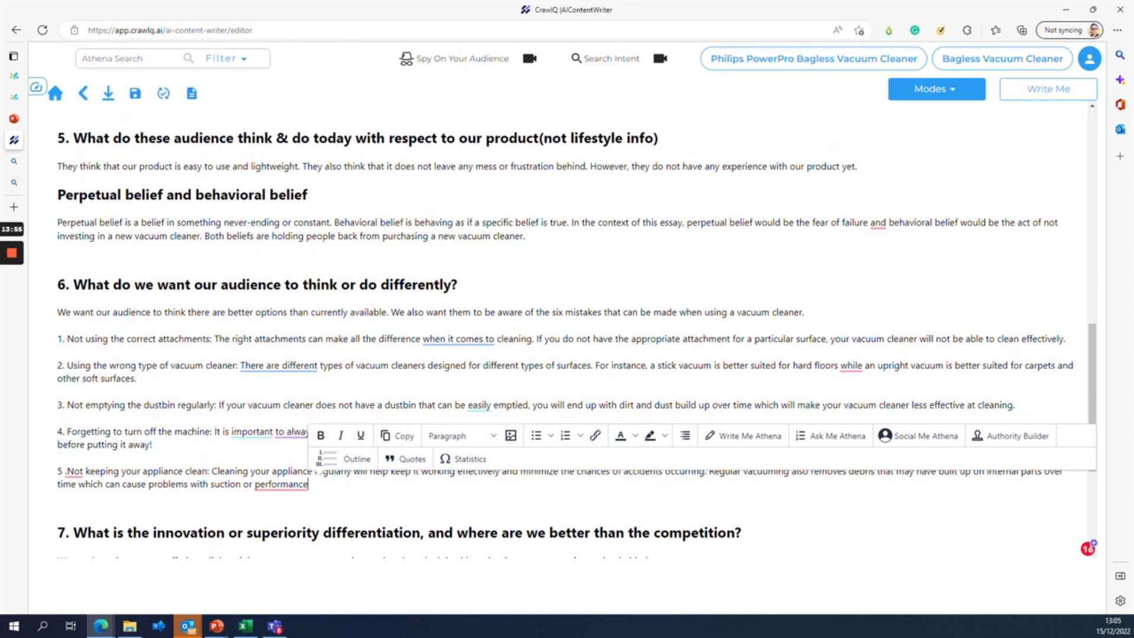
pyautogui.click(216, 405)
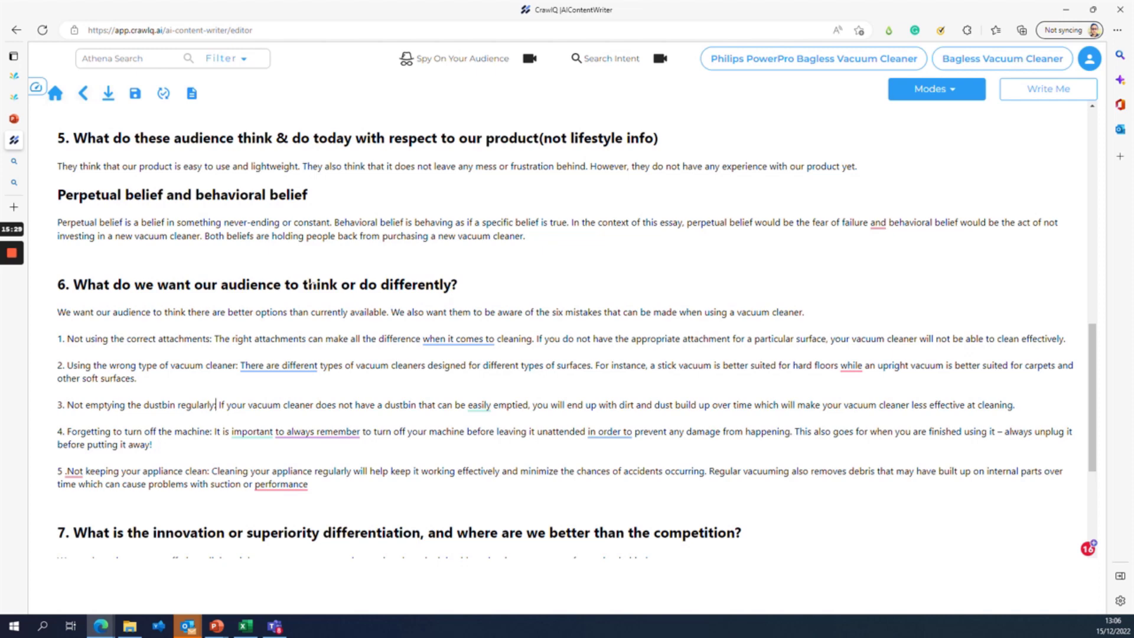
# - Review section 7 on innovation and superiority, highlighting the full answer about the lightweight, easy-to-use vacuum cleaner
pyautogui.scroll(-2, 312, 282)
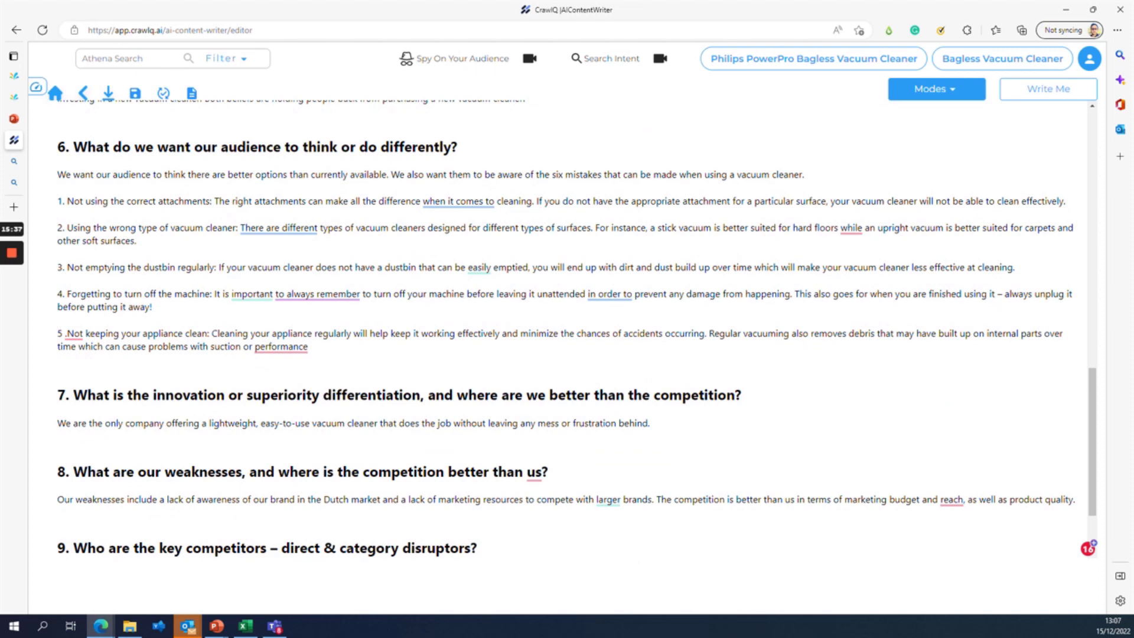
pyautogui.scroll(-1, 576, 328)
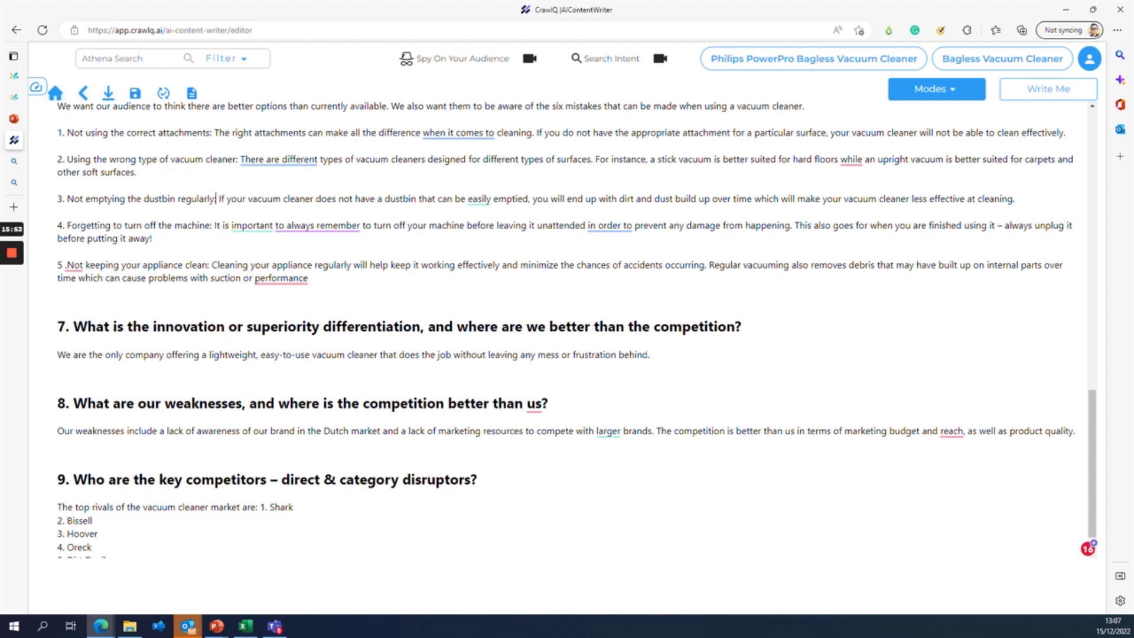
pyautogui.click(650, 354)
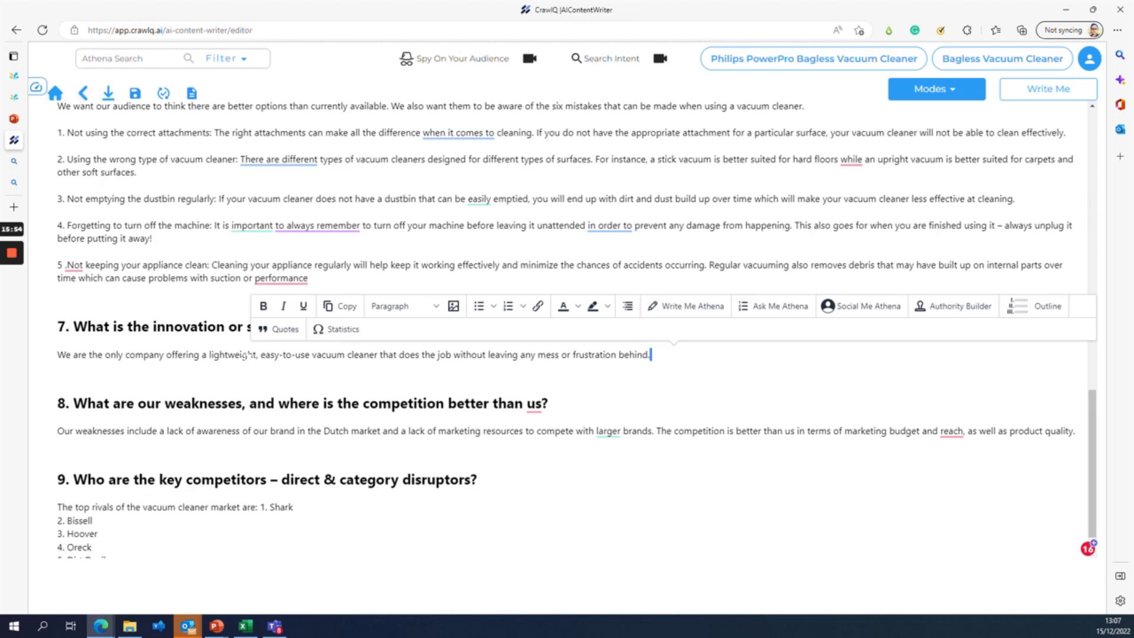
pyautogui.moveTo(650, 354); pyautogui.dragTo(58, 354)
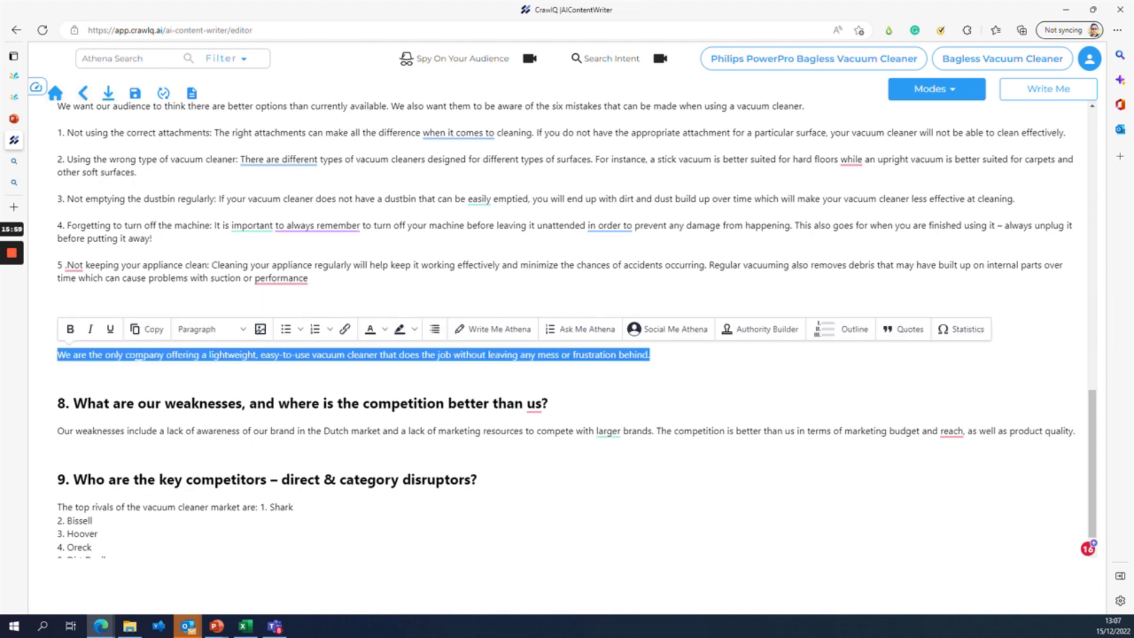
pyautogui.click(57, 381)
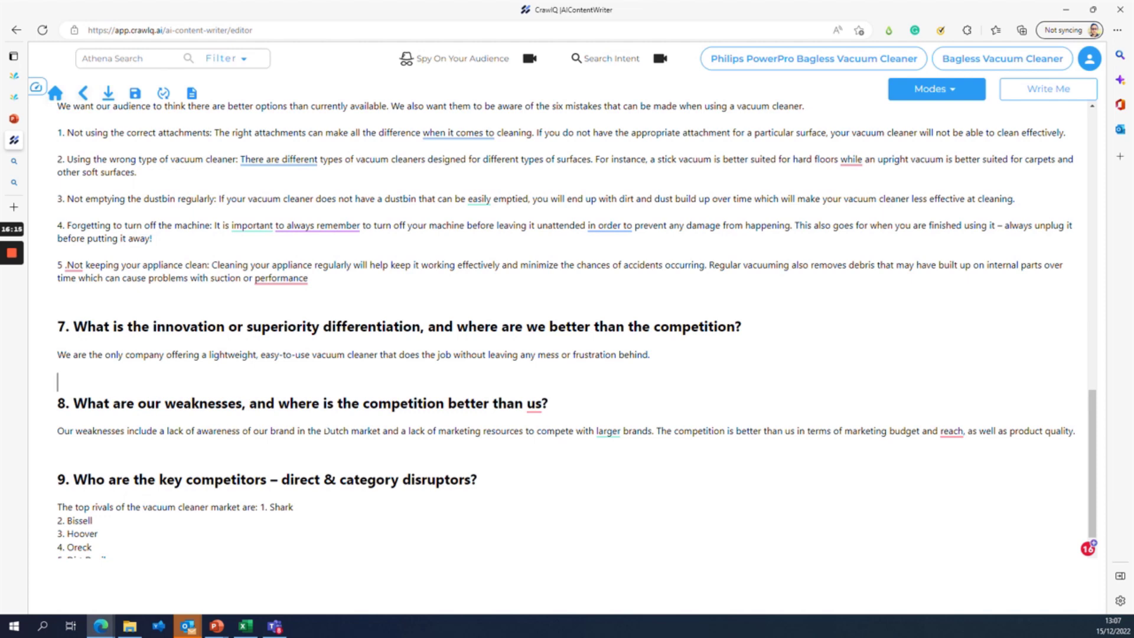
# - Compare section 8's brand awareness and marketing resources weaknesses with section 7's lightweight, easy-to-use claim, highlighting both passages
pyautogui.moveTo(383, 431); pyautogui.dragTo(71, 431)
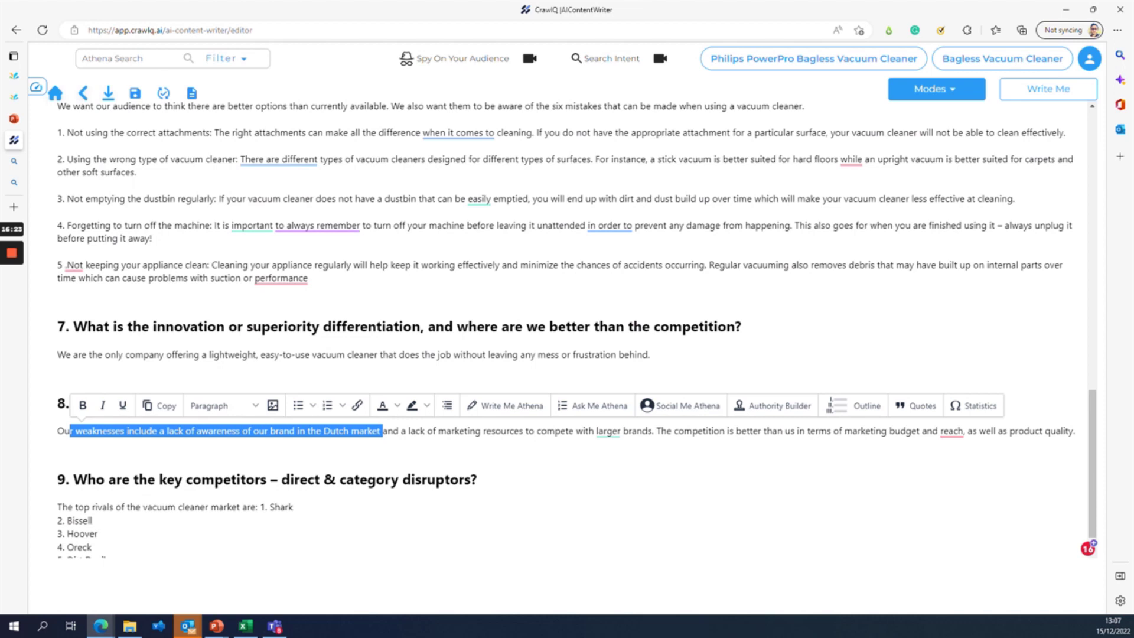
pyautogui.click(774, 198)
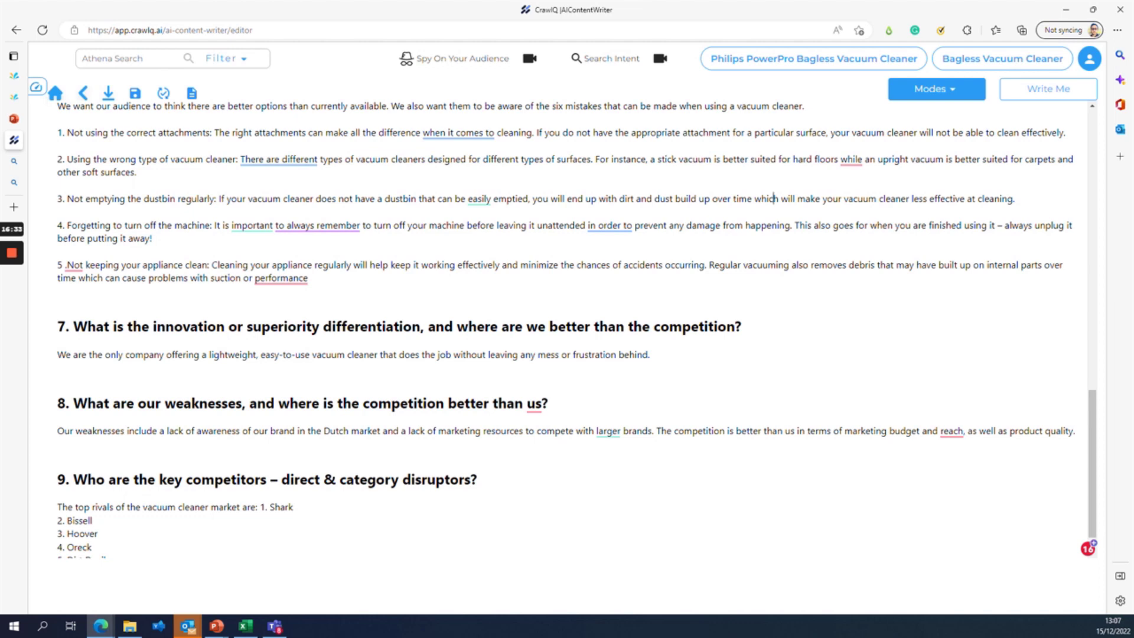
pyautogui.moveTo(197, 430); pyautogui.dragTo(241, 431)
pyautogui.moveTo(166, 355); pyautogui.dragTo(351, 354)
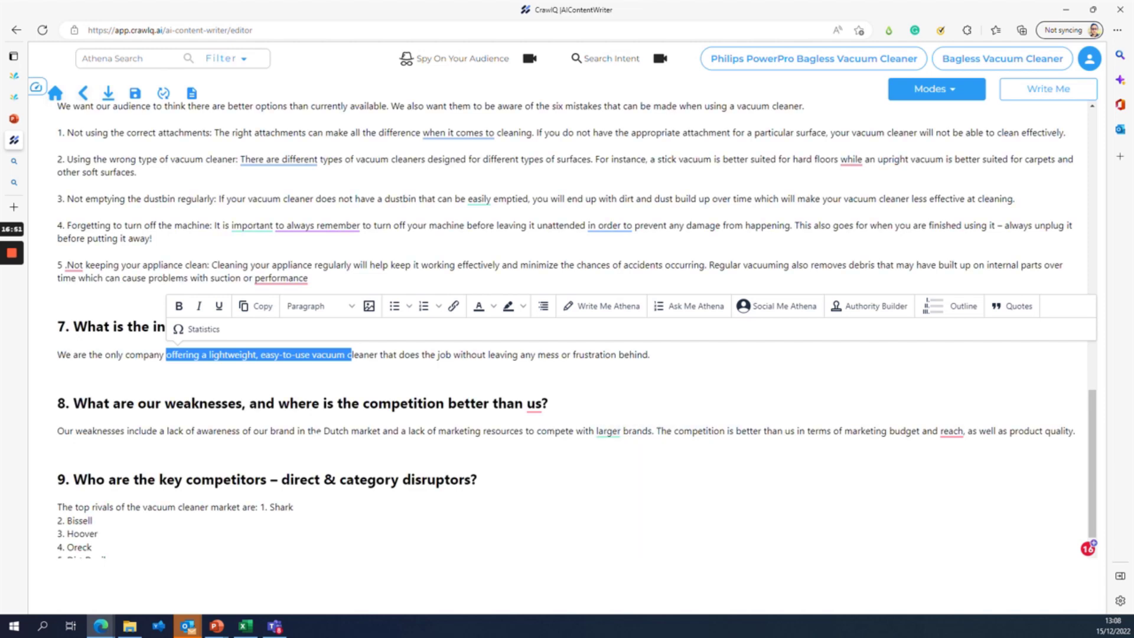
pyautogui.moveTo(58, 431); pyautogui.dragTo(652, 431)
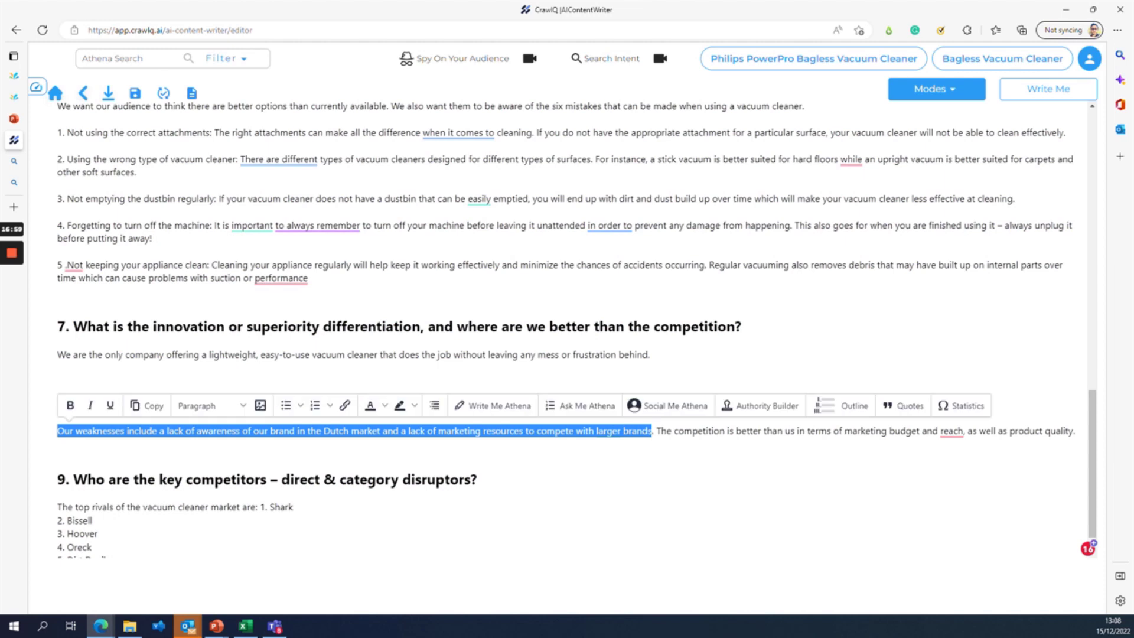
pyautogui.click(58, 458)
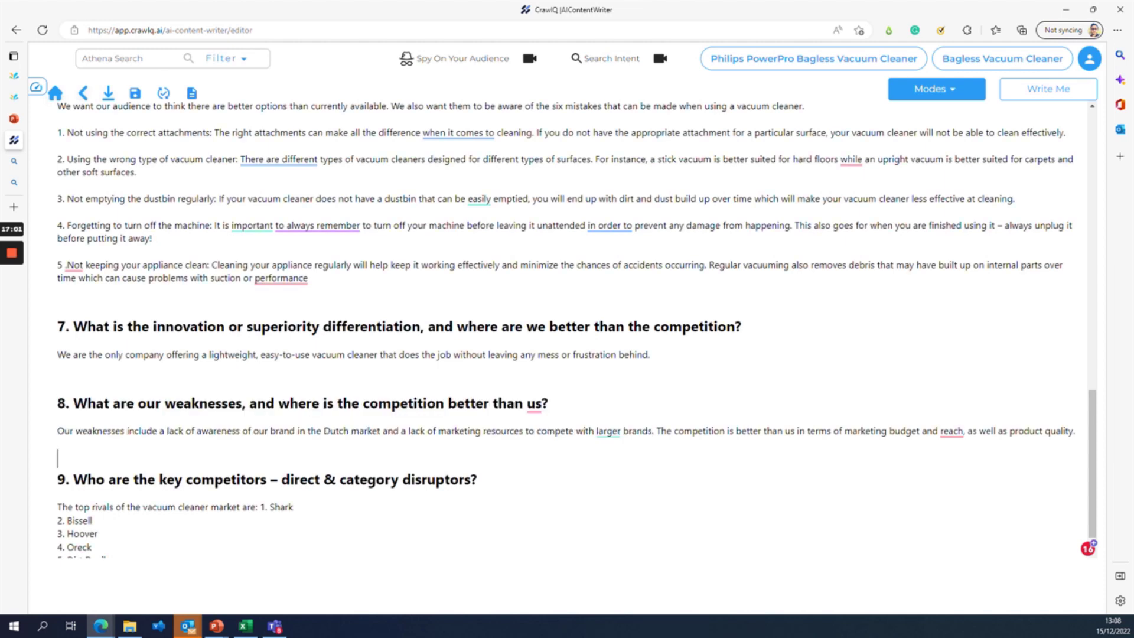
# - Examine where the competition is better in section 8, highlighting the budget, reach and quality sentence and the lack of marketing resources
pyautogui.scroll(-1, 577, 325)
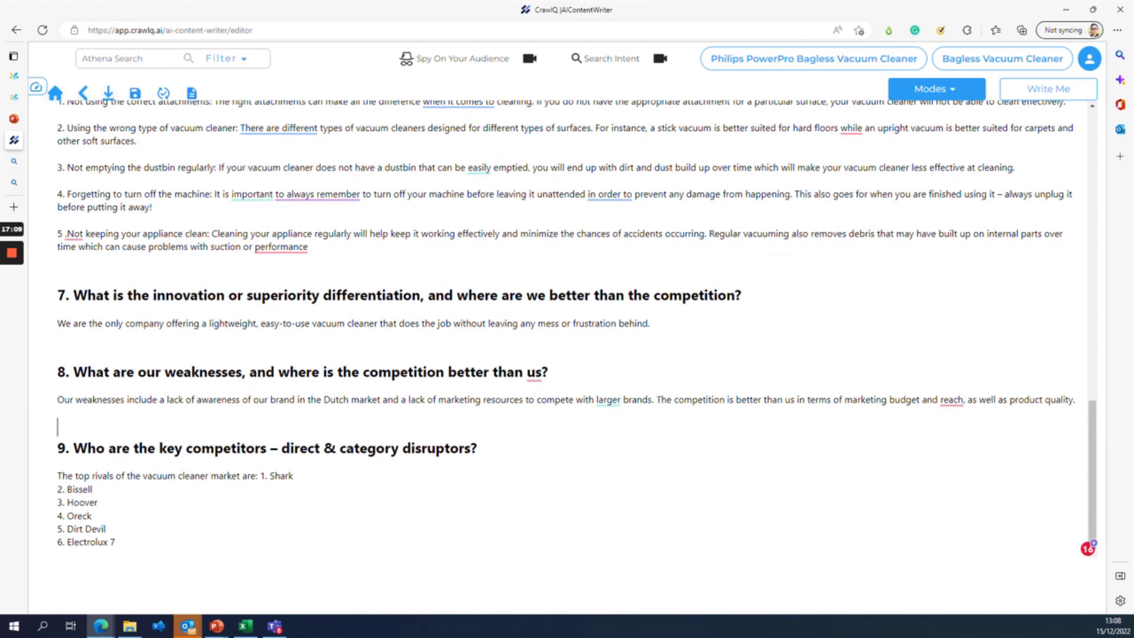
pyautogui.moveTo(657, 400); pyautogui.dragTo(1079, 404)
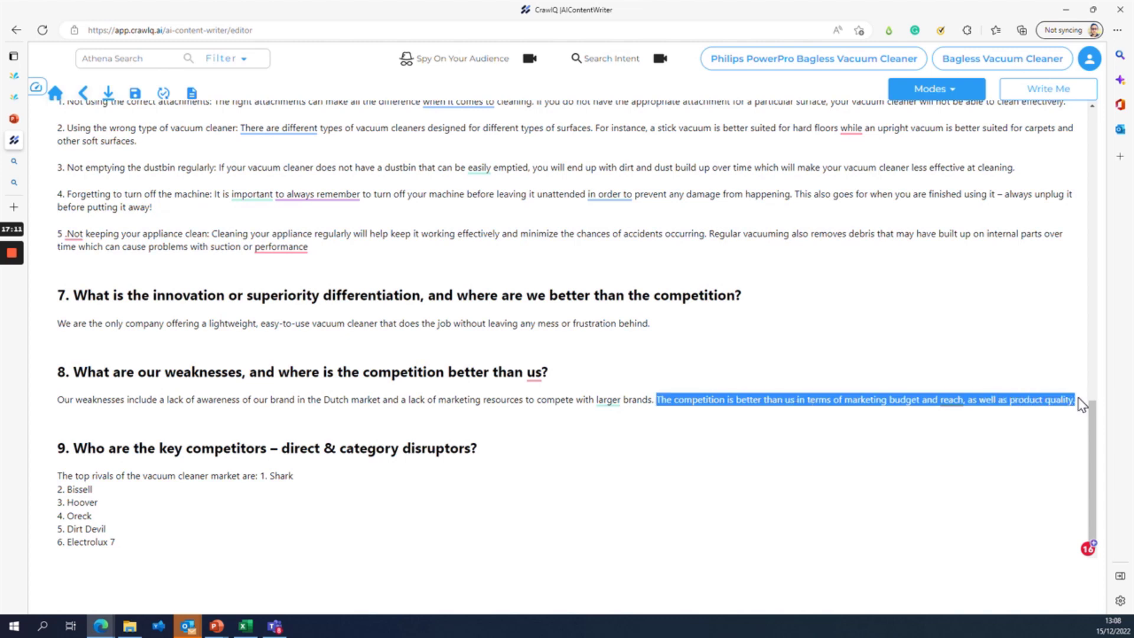
pyautogui.moveTo(408, 400); pyautogui.dragTo(481, 400)
pyautogui.click(58, 425)
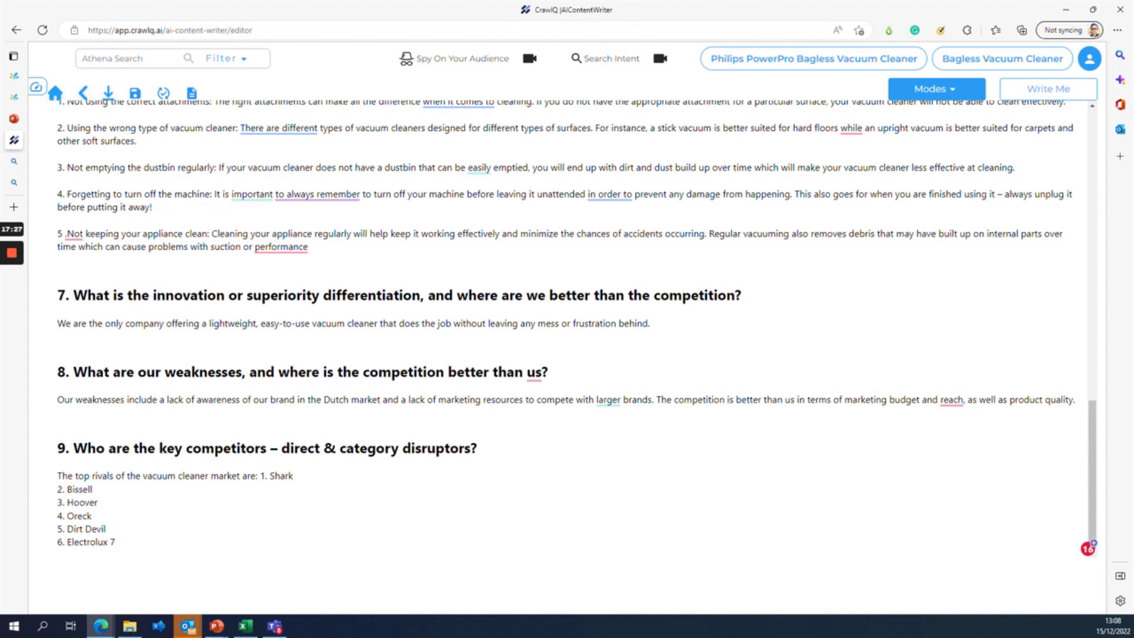
pyautogui.moveTo(363, 400); pyautogui.dragTo(556, 400)
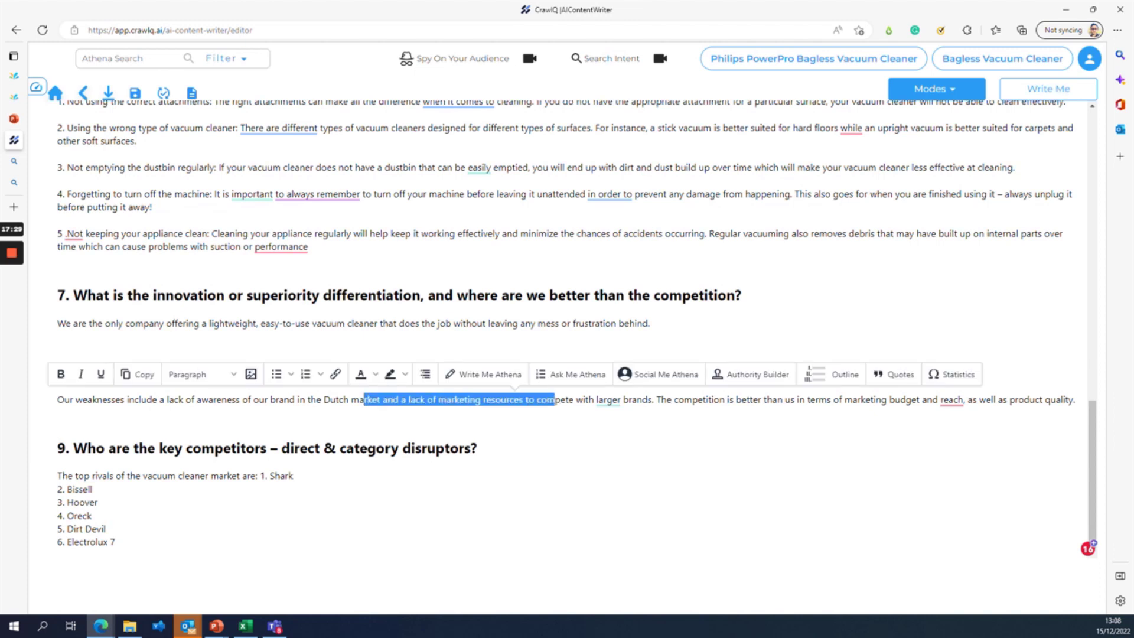
pyautogui.click(477, 448)
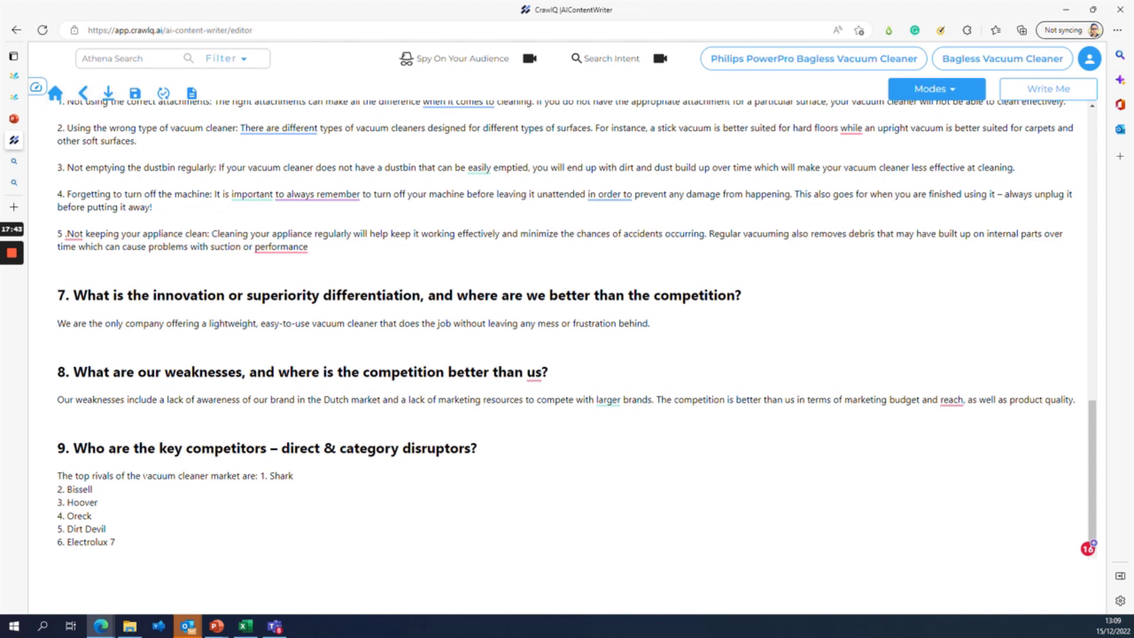
# - Look through the whole brief once more, from the competitor list in section 9 back to the campaign title
pyautogui.scroll(2, 566, 325)
pyautogui.scroll(-2, 566, 325)
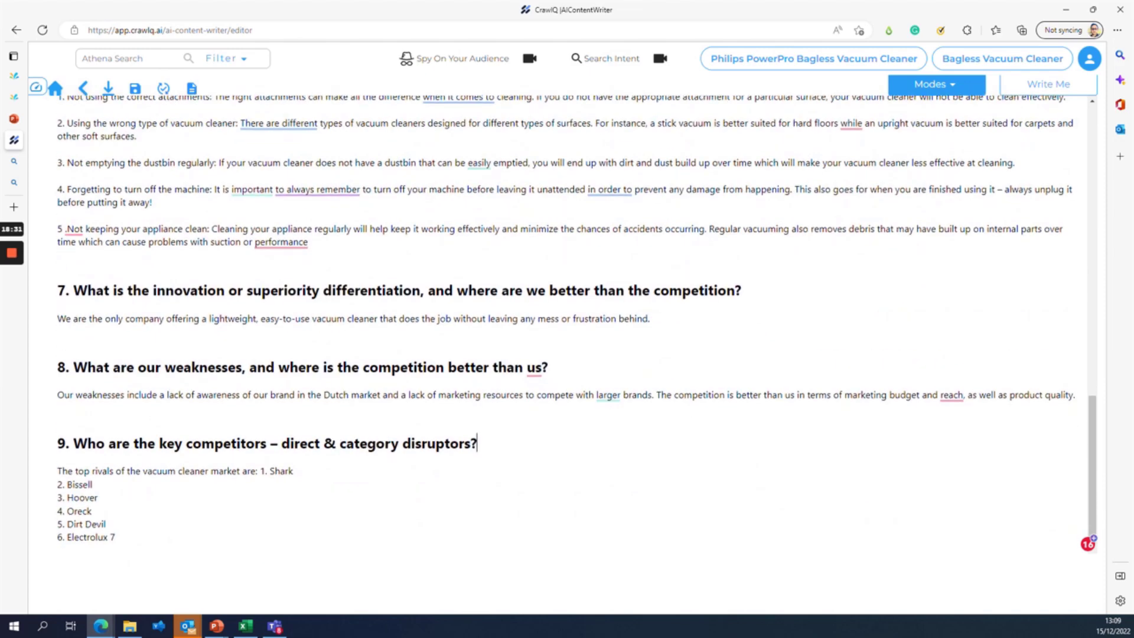
pyautogui.scroll(20, 169, 489)
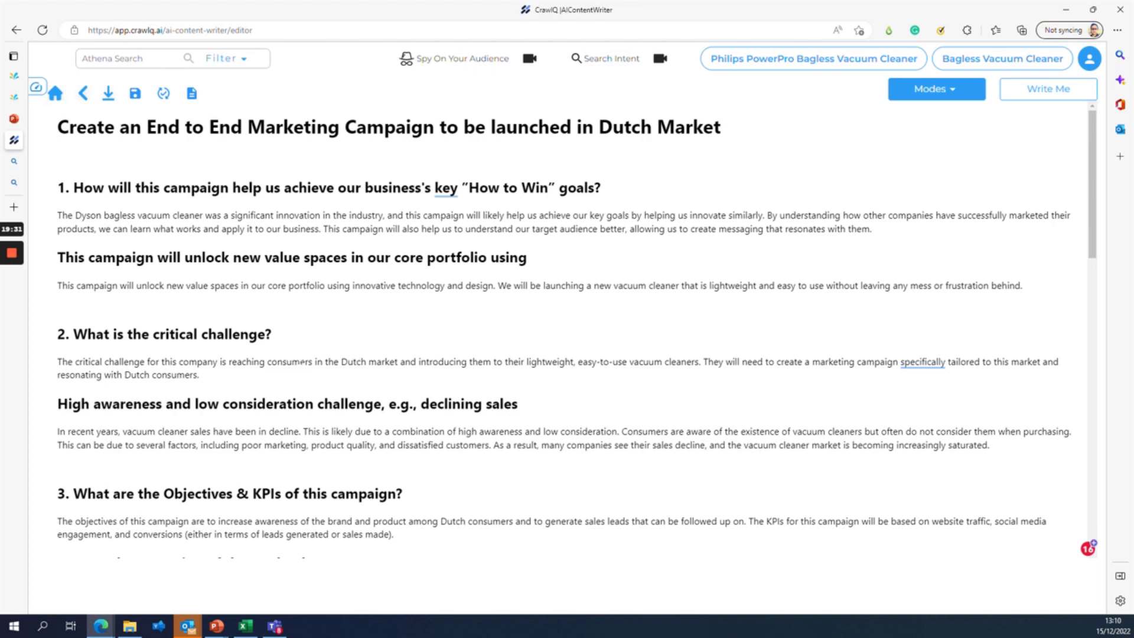
pyautogui.scroll(-15, 566, 331)
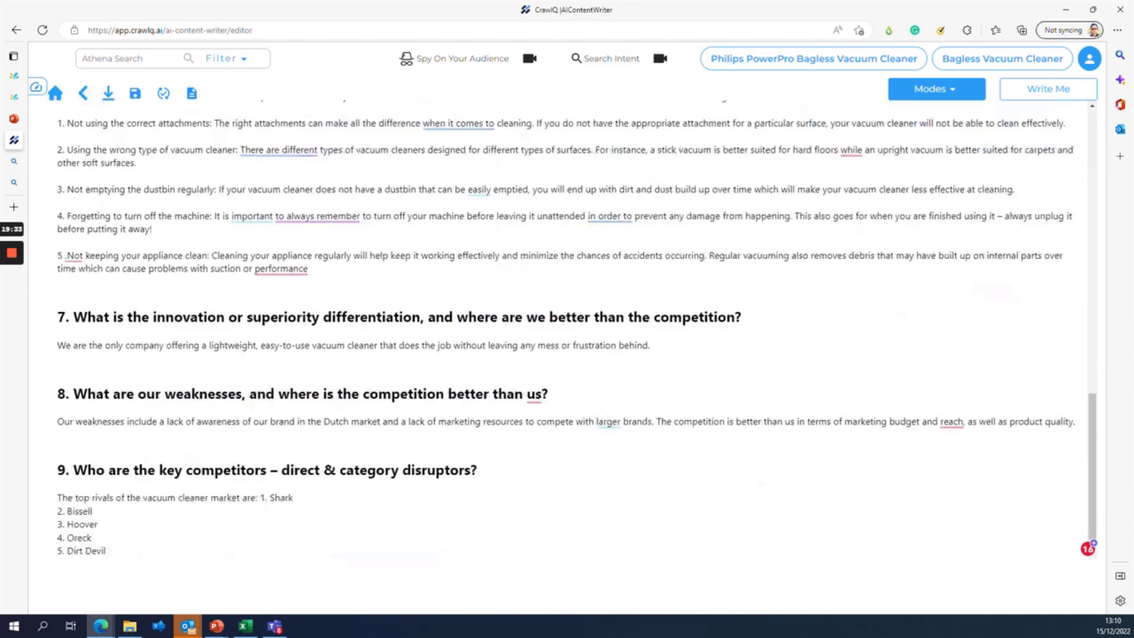
pyautogui.scroll(15, 566, 331)
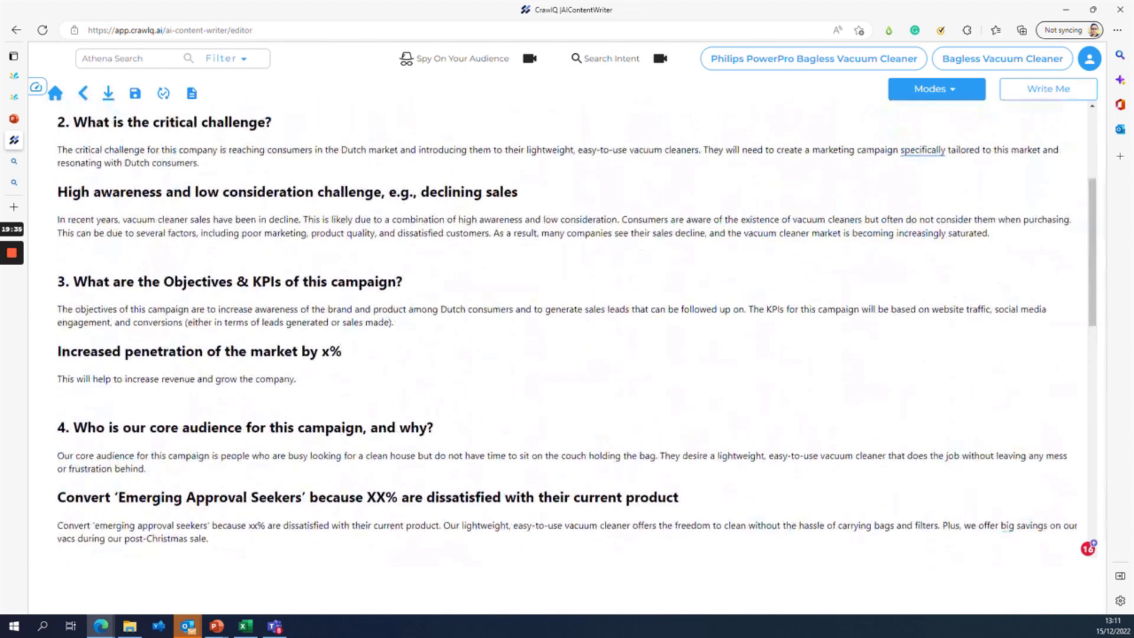
pyautogui.scroll(4, 566, 331)
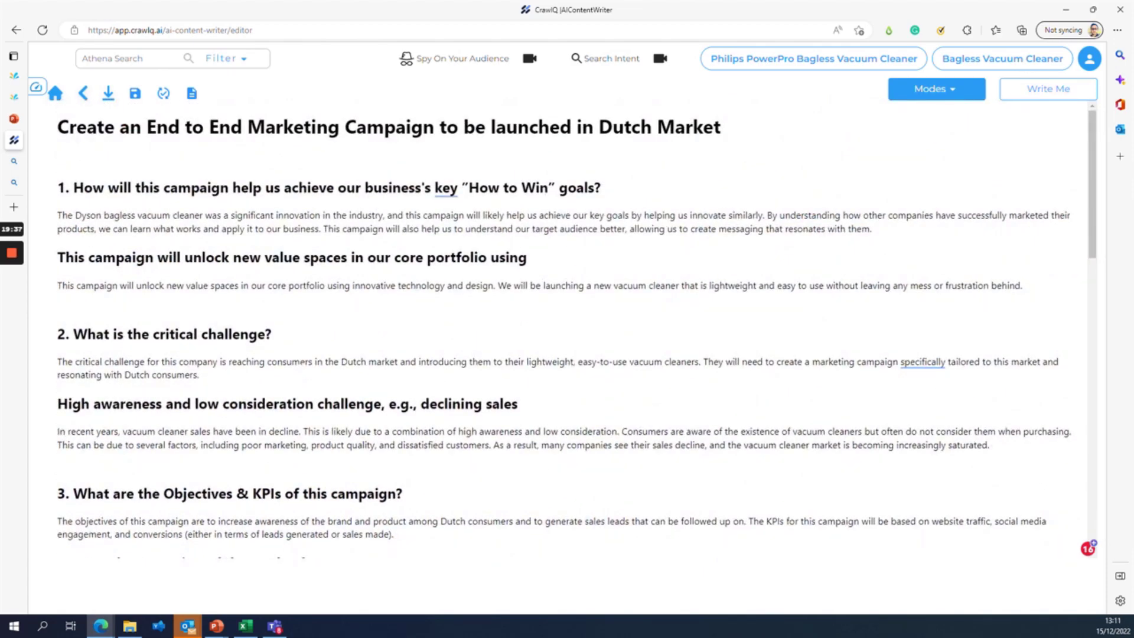